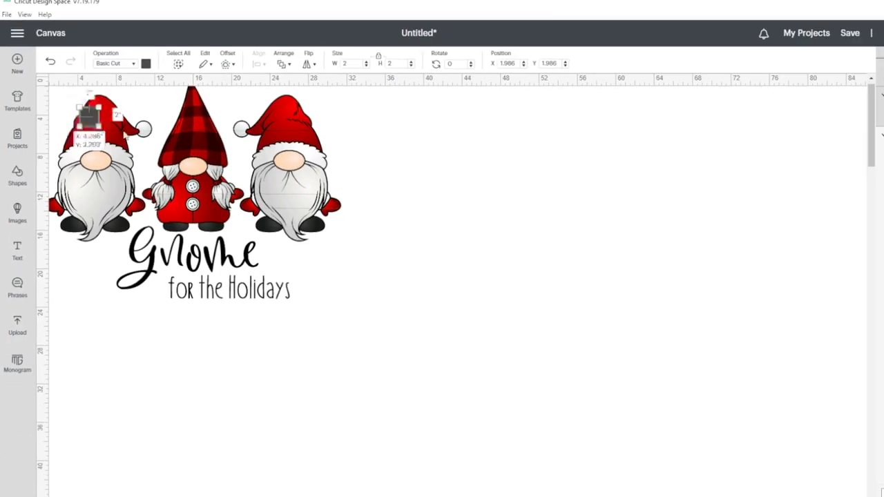
Move the new square clear of the gnome design and set its width to 16 inches
left_click_drag(106, 85, 822, 236)
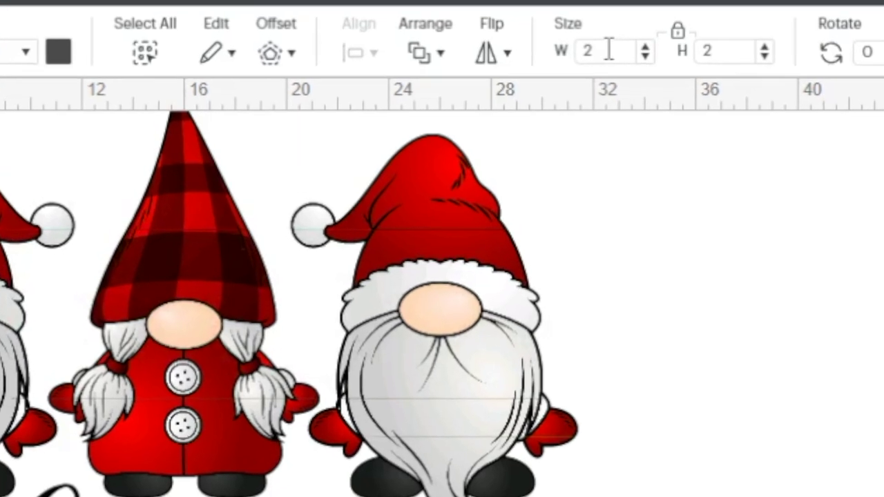
double_click(608, 51)
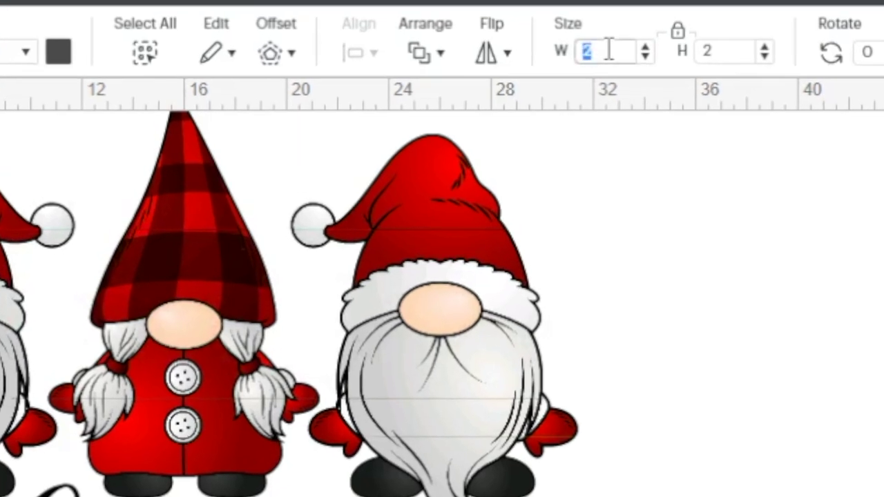
type("16")
key("Return")
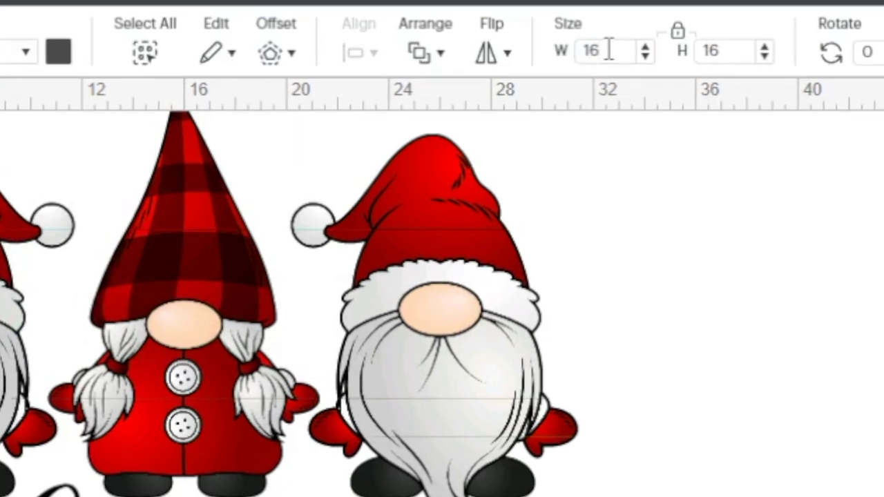
Recolour the square black and send it to the back of the gnome design
left_click(59, 51)
left_click(269, 317)
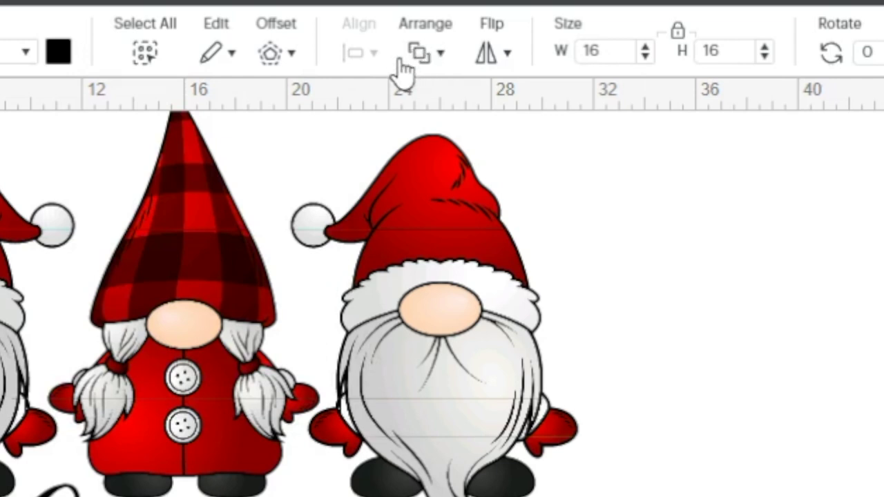
left_click(421, 52)
left_click(517, 201)
left_click_drag(467, 225, 398, 225)
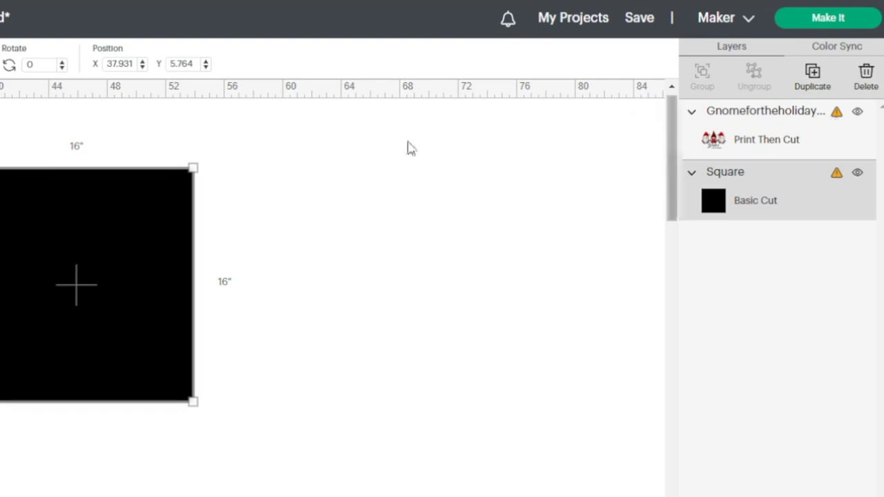
Move the full gnome design over onto the black square
left_click(767, 131)
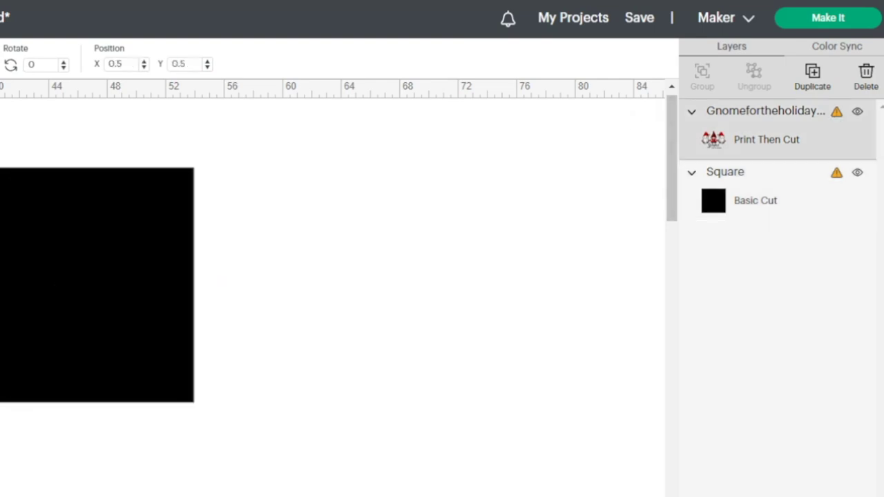
left_click_drag(0, 257, 0, 283)
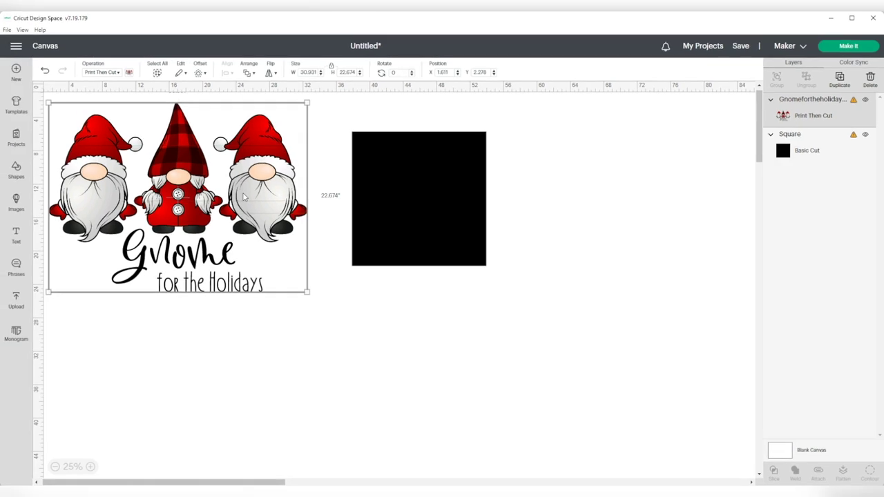
mouse_move(192, 173)
left_mouse_down()
mouse_move(195, 193)
mouse_move(188, 188)
mouse_move(200, 180)
mouse_move(190, 182)
mouse_move(195, 188)
left_mouse_up()
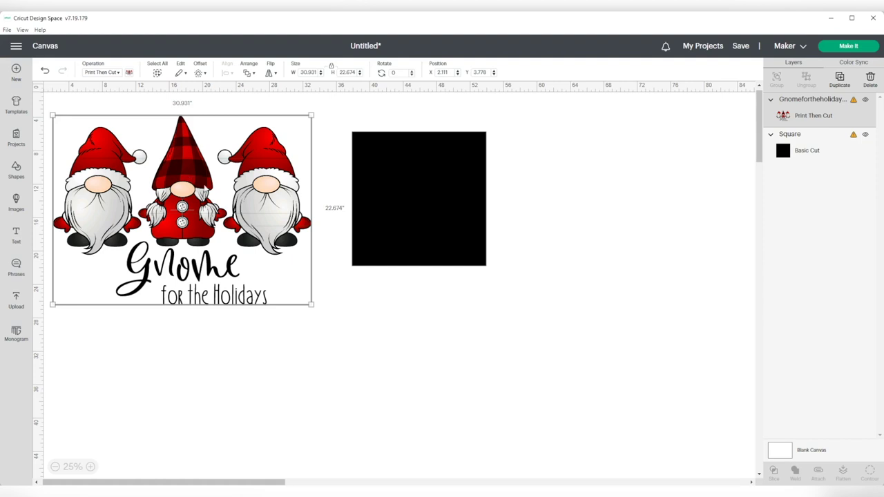
left_click_drag(220, 211, 414, 217)
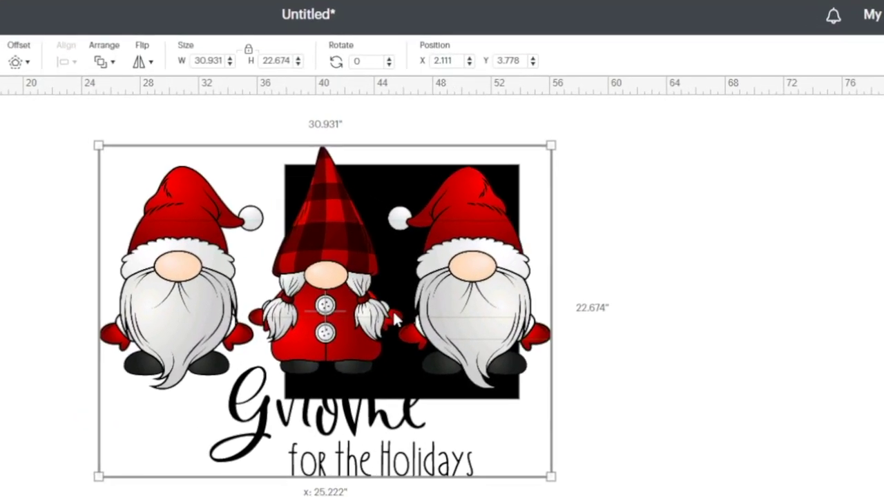
left_click_drag(394, 319, 560, 324)
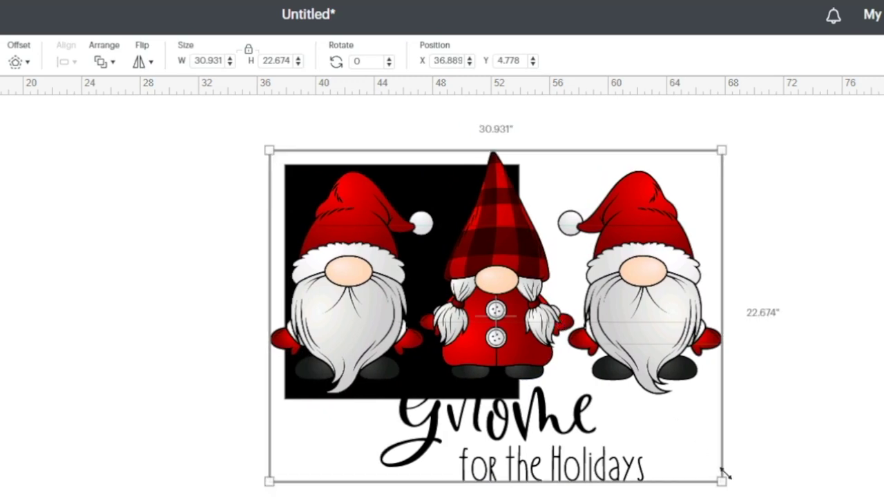
Scale the gnome design down proportionally to about 16.08 inches wide and position it within the black square
left_click_drag(722, 481, 534, 343)
left_click_drag(421, 298, 430, 322)
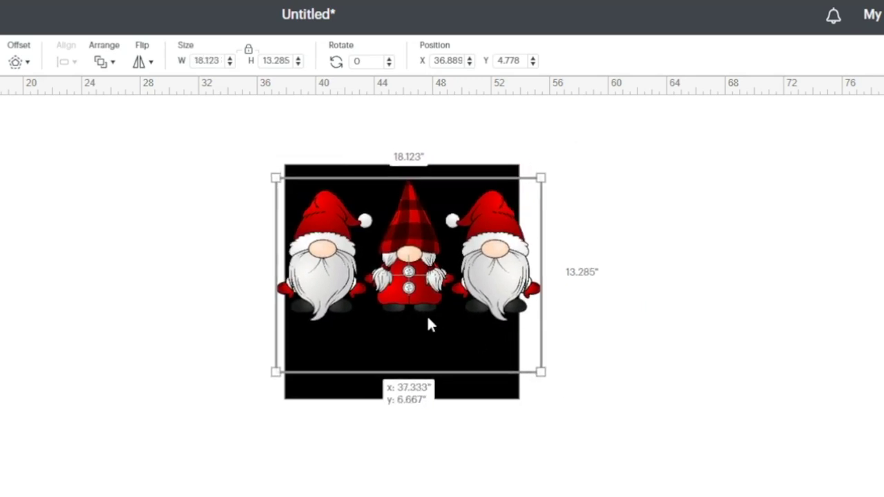
left_click_drag(538, 371, 517, 354)
left_click_drag(462, 320, 469, 322)
left_click_drag(519, 355, 513, 351)
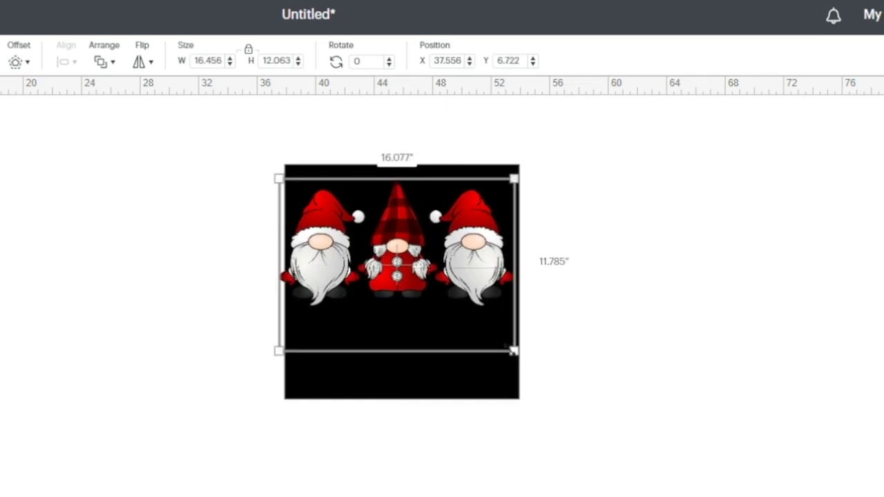
left_click(460, 330)
left_click_drag(459, 329, 464, 331)
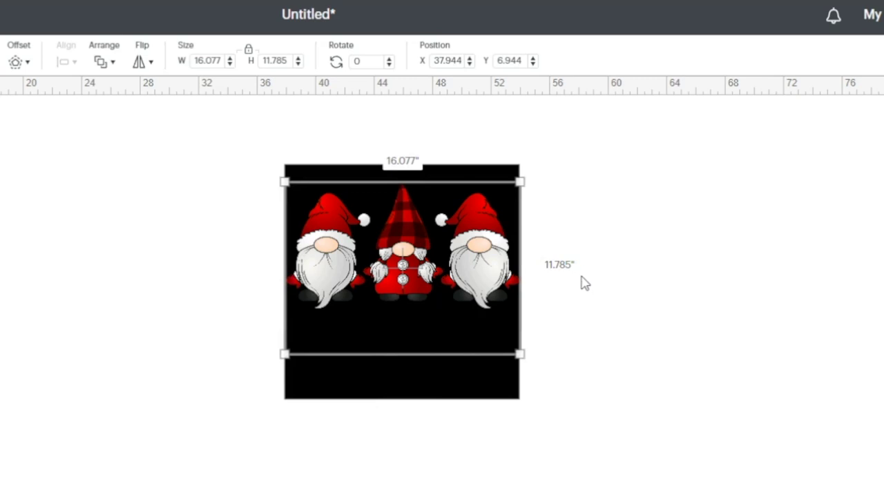
Set the gnome design's height to 11.5 inches with proportions locked, and recentre it horizontally on the black square
double_click(285, 57)
type("11.5")
key("Return")
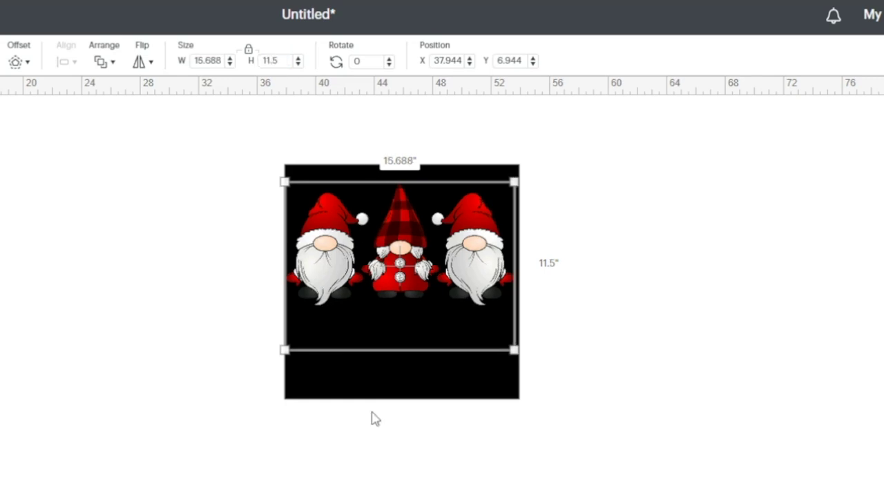
left_click(382, 432)
left_click(399, 274)
left_click_drag(426, 273, 430, 274)
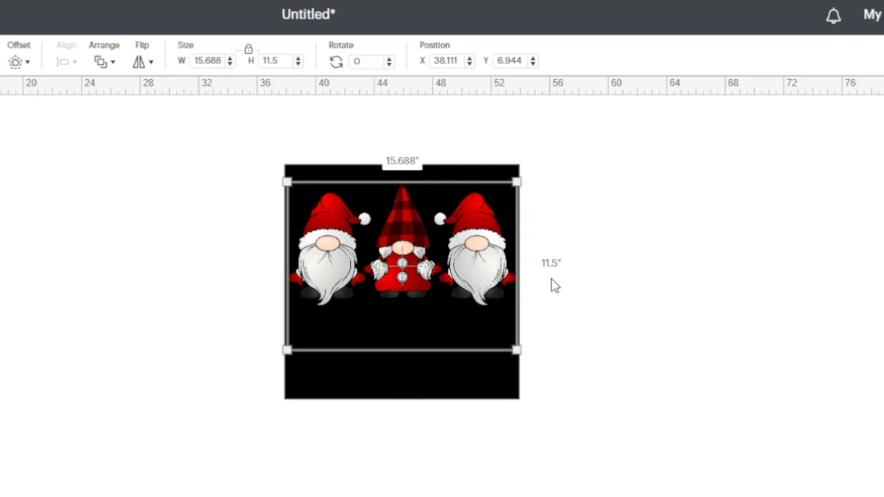
Unlock the gnome design's proportions, set its width to 14.102 inches, and centre it on the black square
left_click(249, 51)
double_click(208, 62)
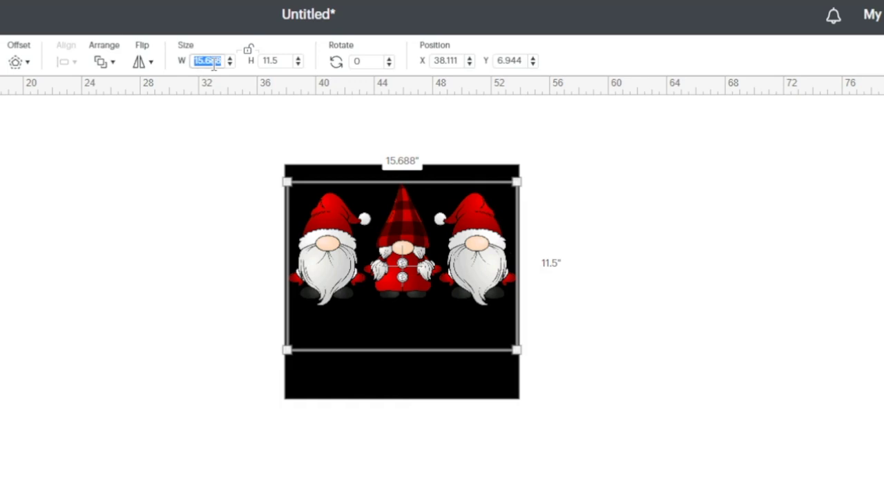
type("14.102")
key("Return")
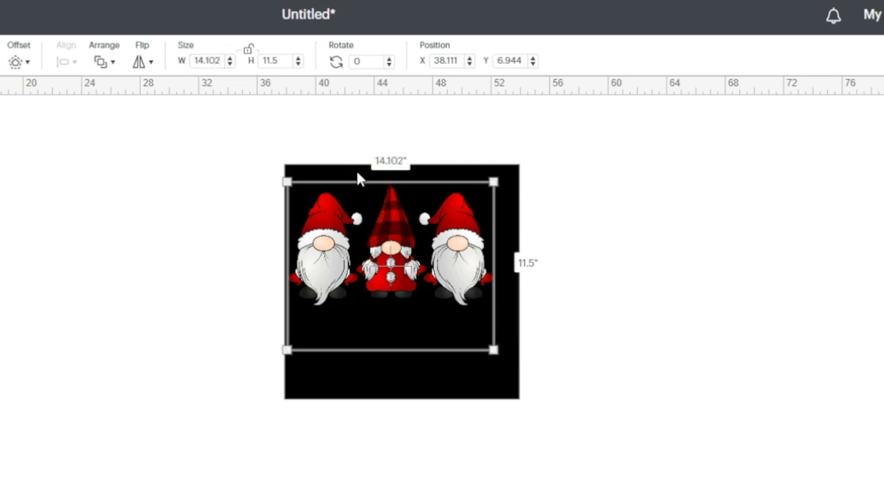
left_click_drag(423, 293, 430, 302)
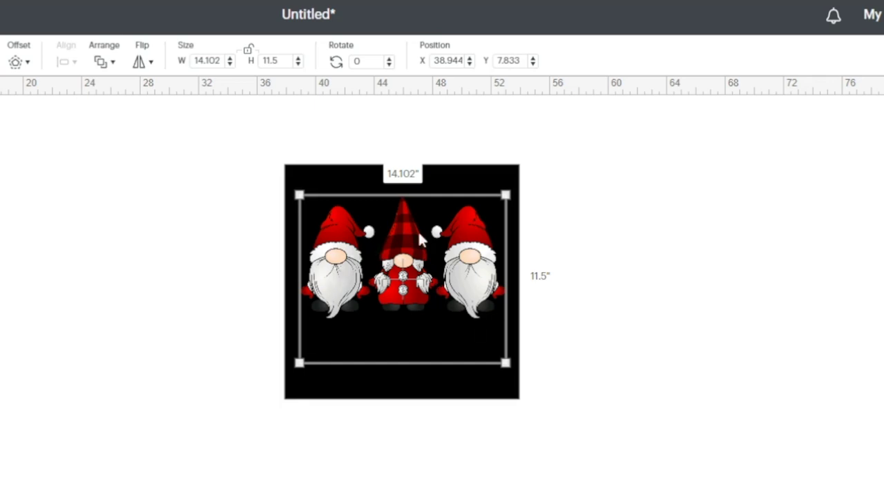
Move the gnome design off to the left of the black square and duplicate it
left_click(463, 311)
left_click_drag(463, 314, 201, 316)
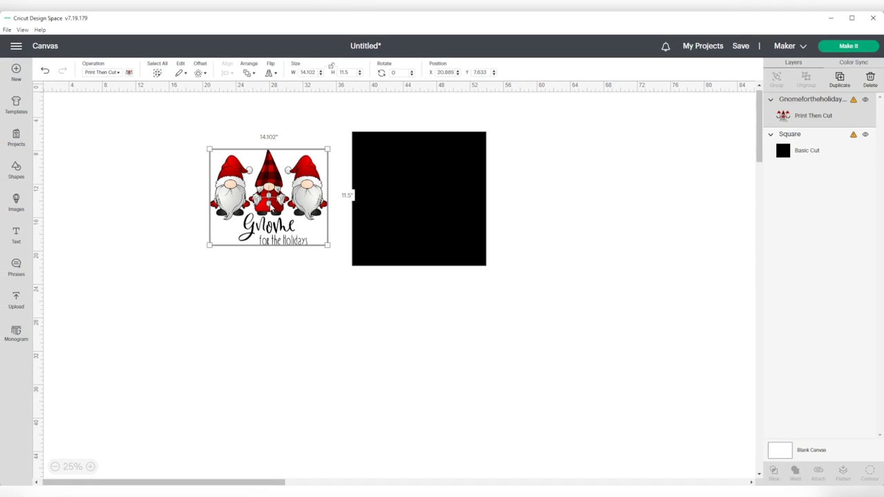
left_click_drag(269, 201, 269, 200)
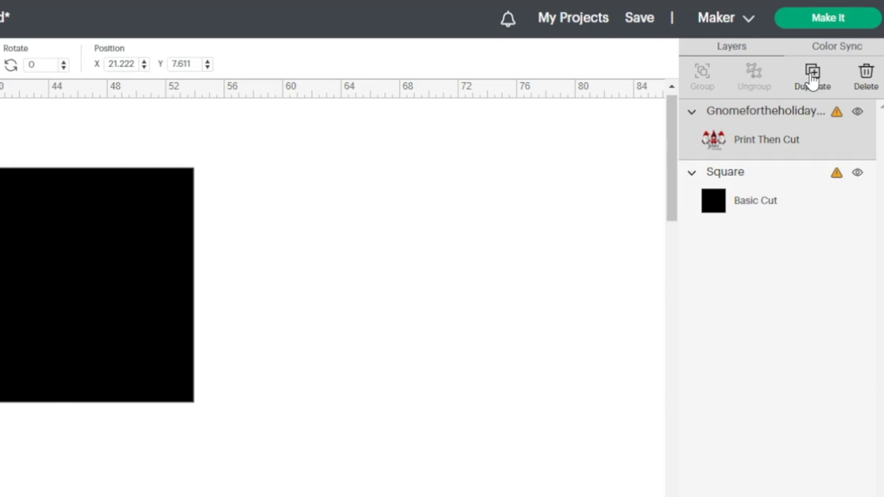
left_click(812, 80)
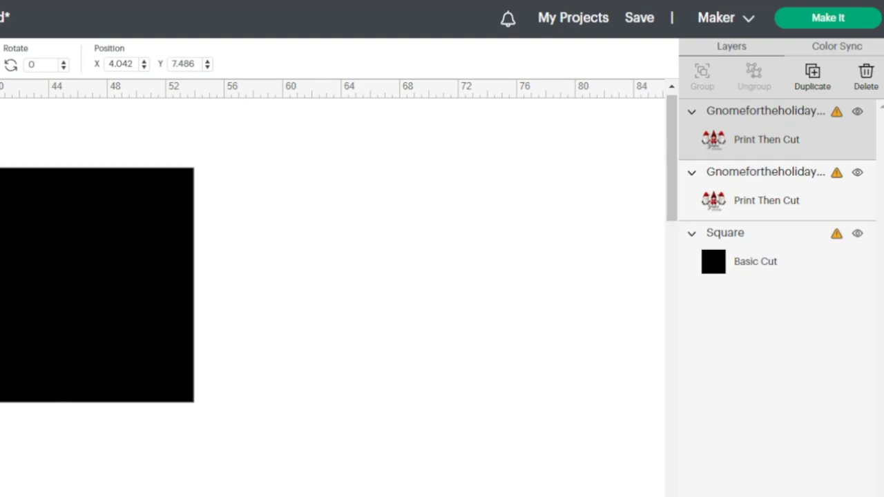
left_click(760, 180)
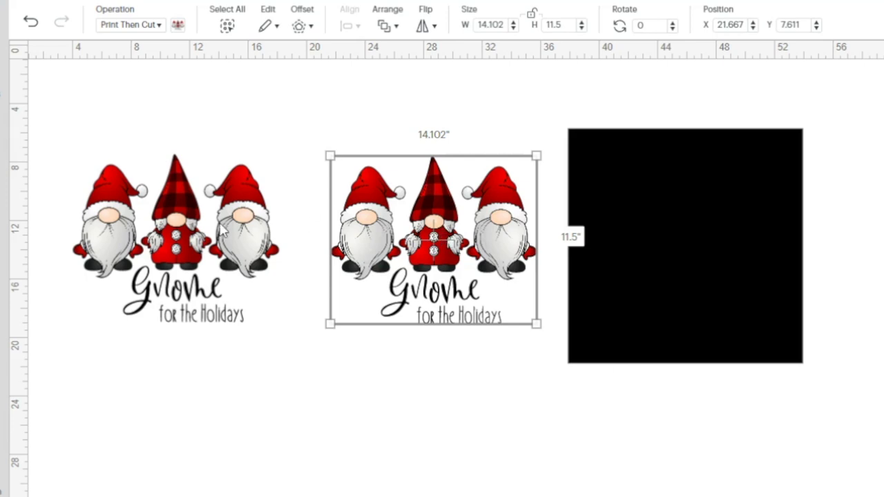
Change the duplicated gnome design's operation to Basic Cut and move the resulting silhouette to the canvas's lower-left area
left_click(221, 233)
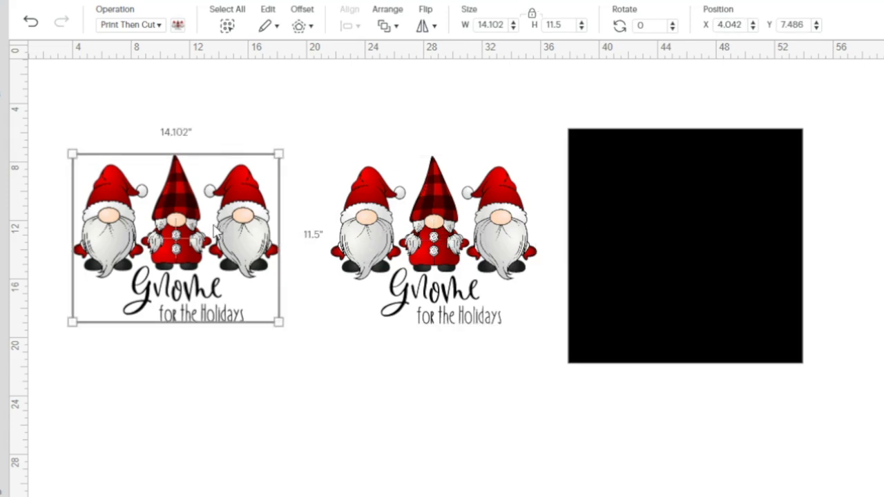
left_click(159, 26)
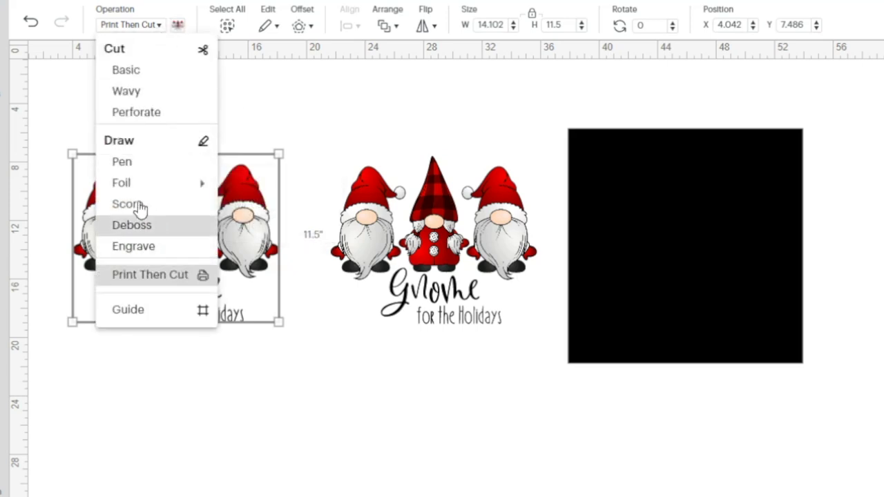
left_click(134, 72)
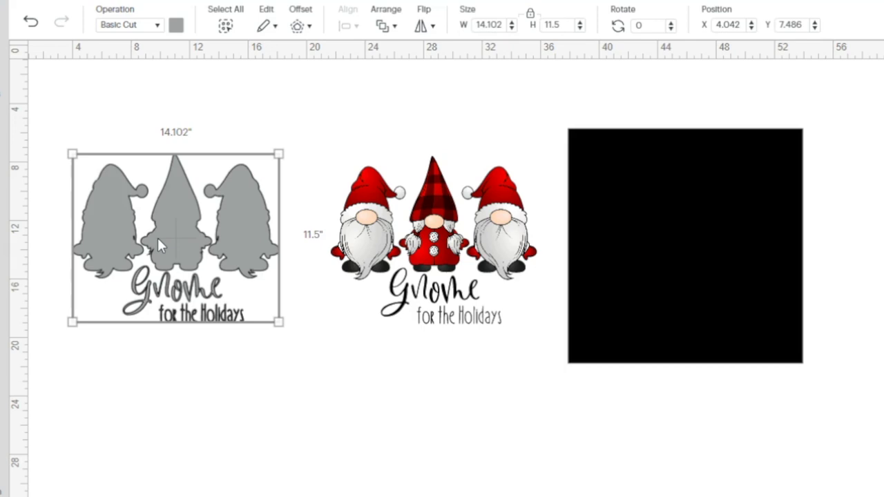
left_click_drag(158, 237, 149, 496)
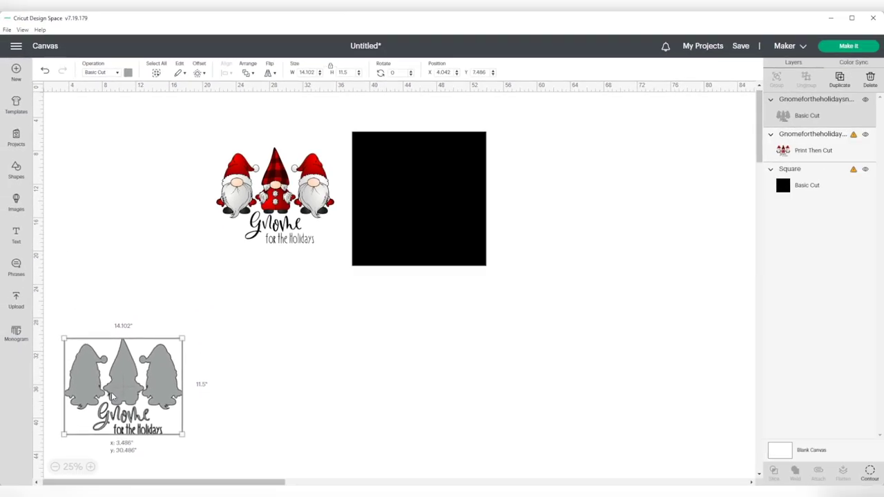
left_click_drag(111, 396, 108, 412)
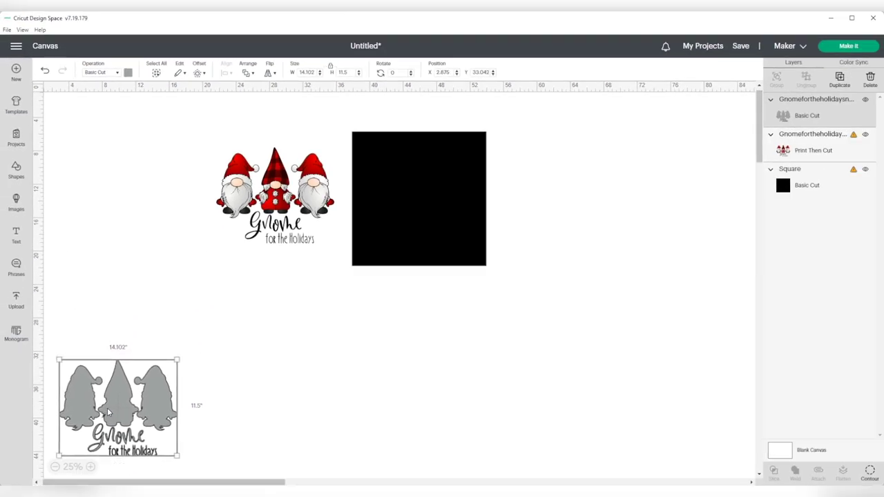
Duplicate the grey gnome silhouette three times
left_click(840, 79)
left_click(840, 78)
left_click(840, 79)
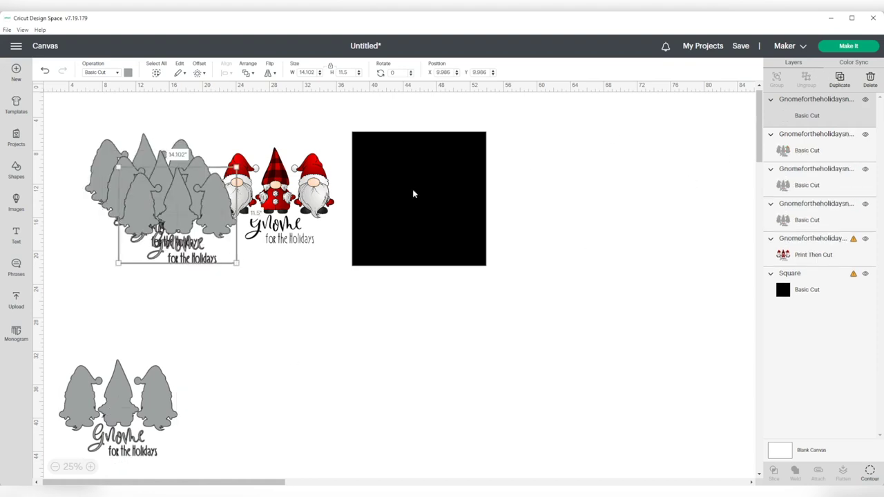
Arrange the four grey silhouettes in an evenly spaced row below the coloured design and the black square
left_click_drag(196, 214, 269, 399)
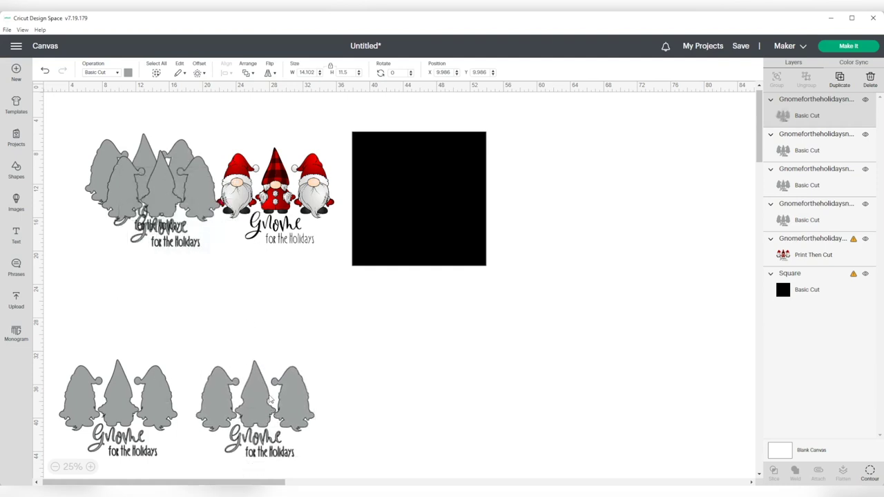
left_click_drag(165, 194, 412, 406)
left_click_drag(137, 185, 539, 413)
left_click_drag(427, 419, 433, 415)
left_click_drag(294, 413, 305, 411)
left_click_drag(155, 408, 159, 409)
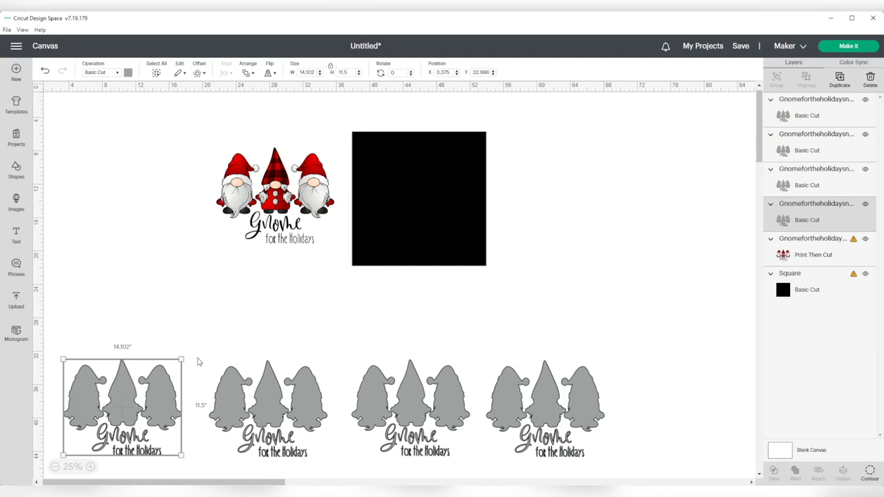
Hide all contours of the leftmost silhouette in the row except its left gnome
left_click(275, 193)
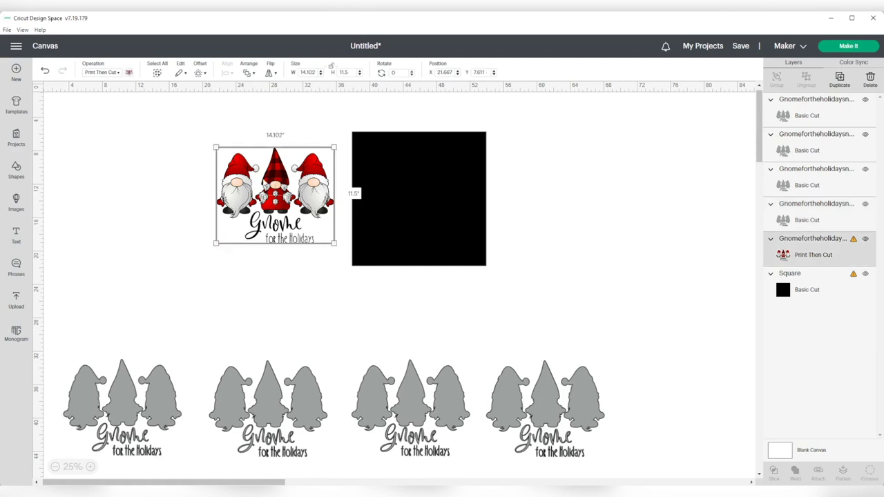
left_click(151, 393)
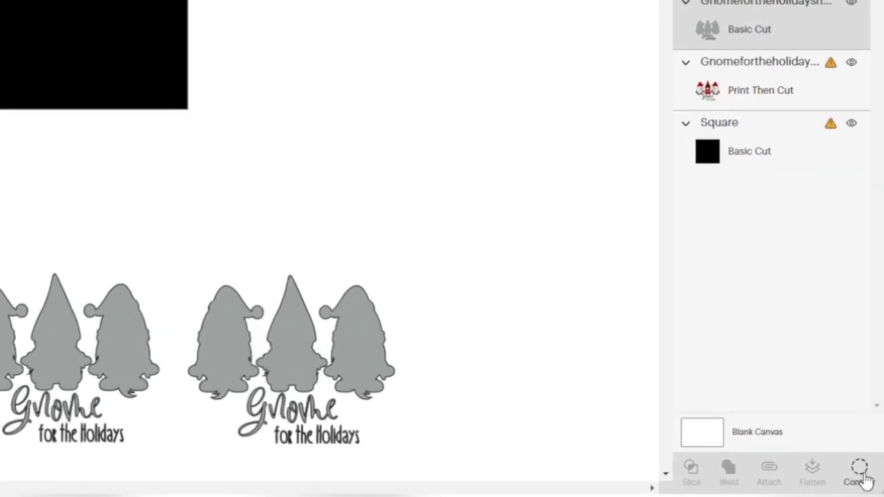
left_click(870, 472)
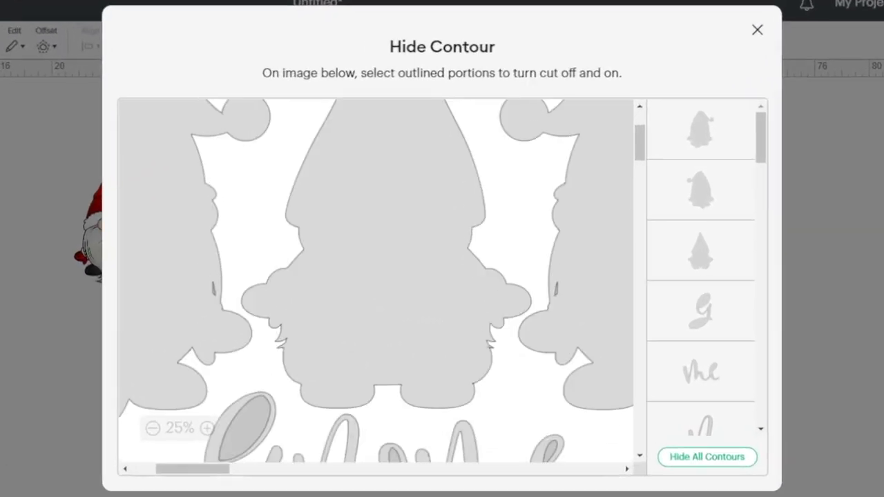
left_click(718, 458)
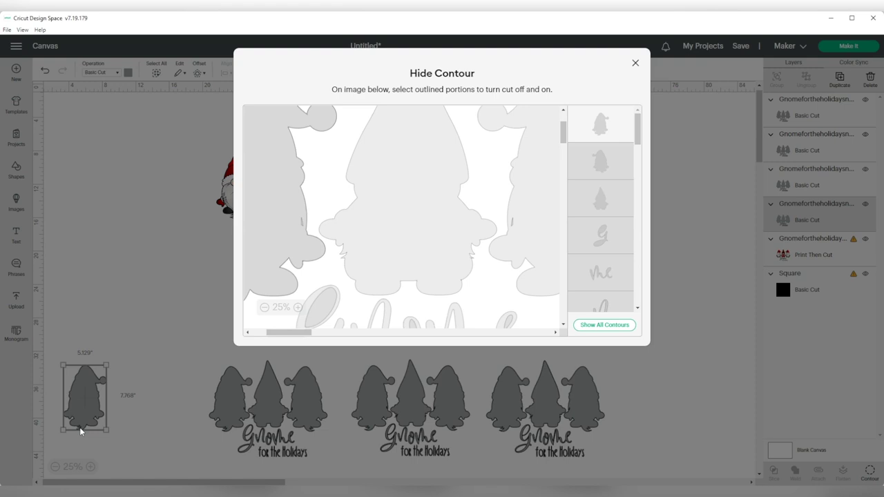
left_click(85, 413)
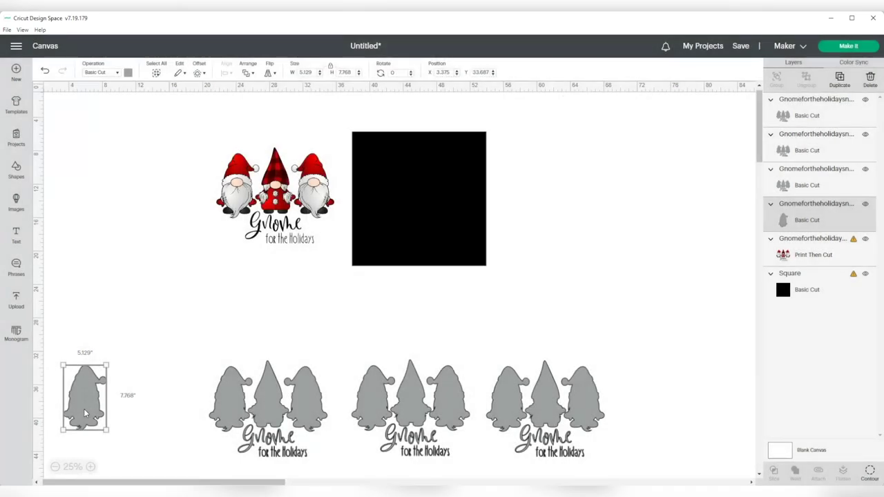
Hide all contours of the next silhouette except its middle gnome, and line up the left and middle gnomes side by side at the canvas's left
left_click_drag(85, 413, 77, 345)
left_click(258, 400)
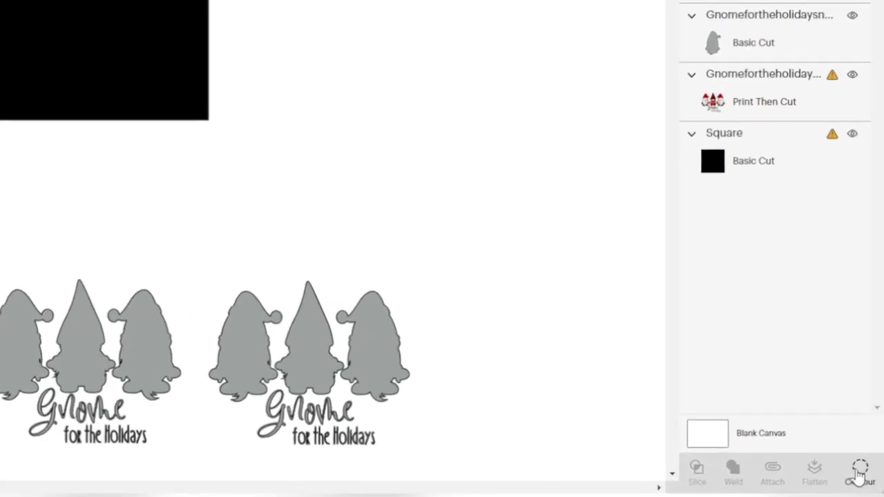
left_click(870, 472)
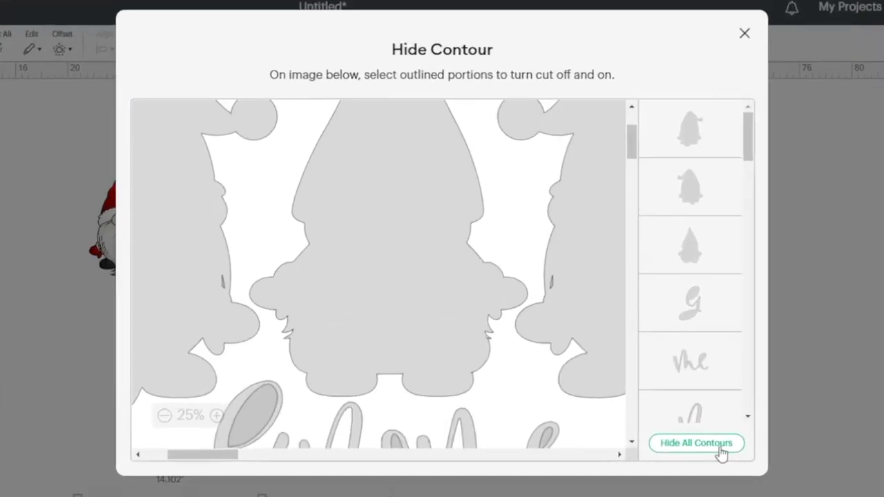
left_click(719, 448)
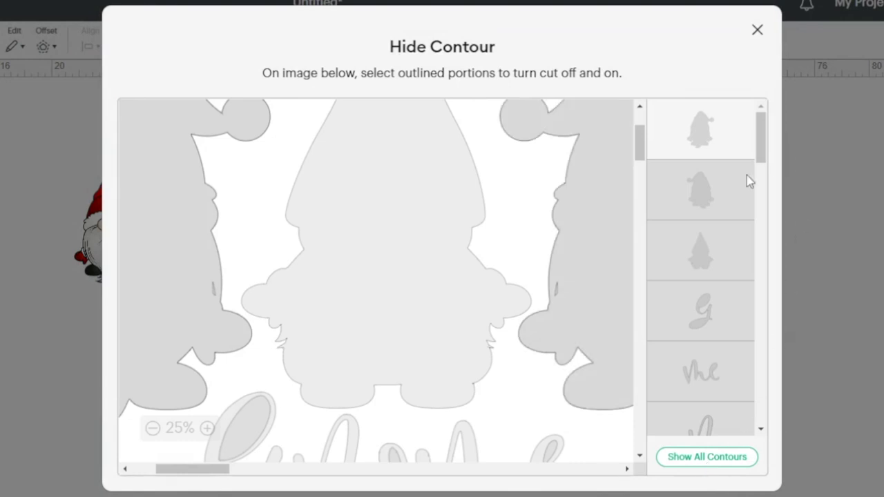
left_click(697, 255)
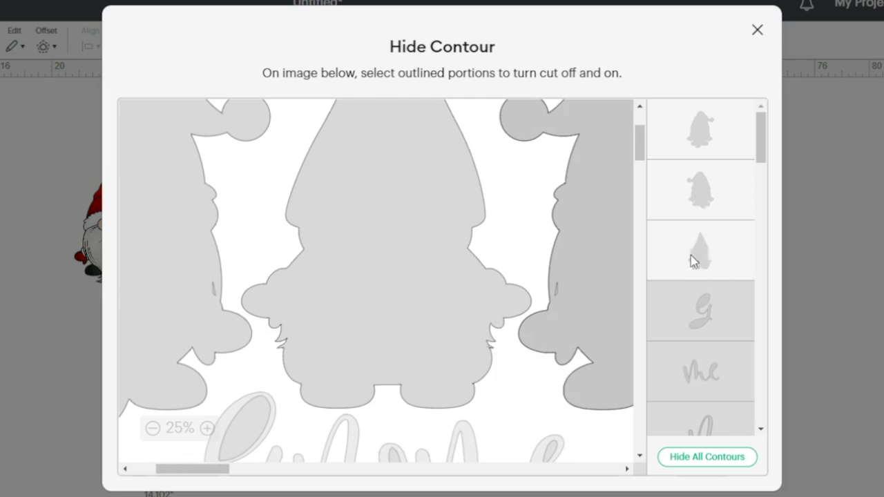
left_click(723, 141)
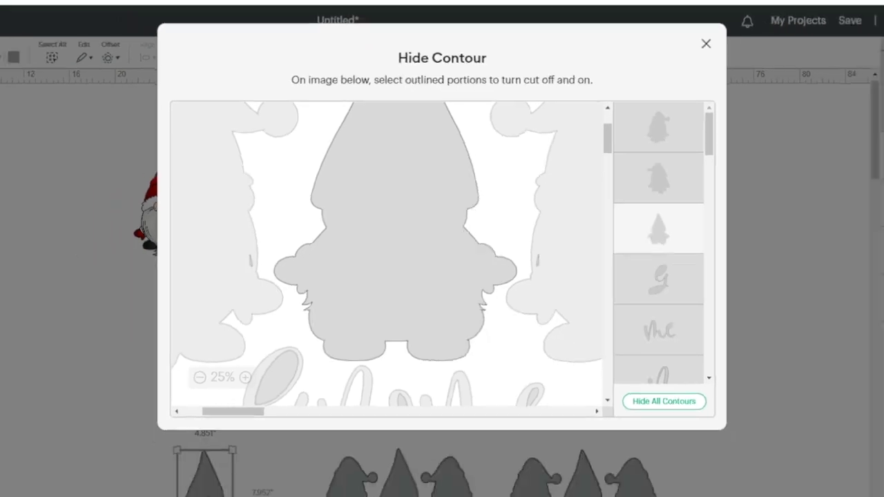
left_click(757, 29)
left_click_drag(257, 390, 123, 329)
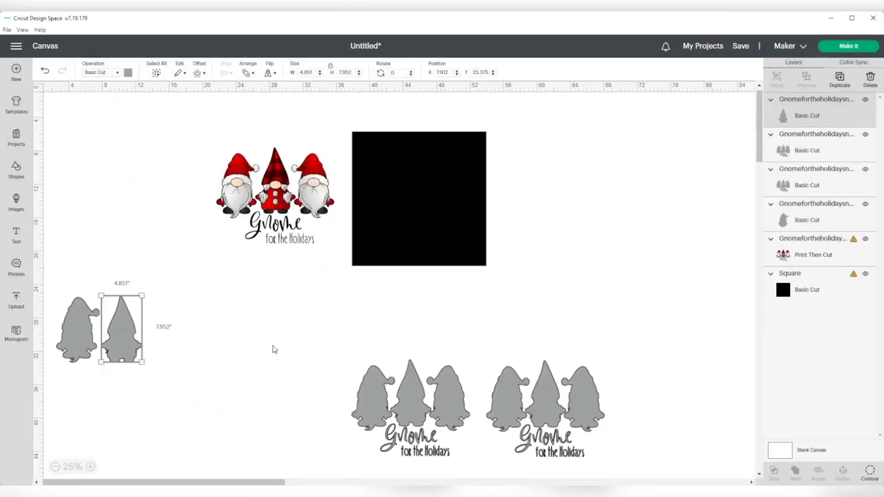
Hide all contours of the next silhouette except its right gnome and place that gnome beside the middle one
left_click(386, 404)
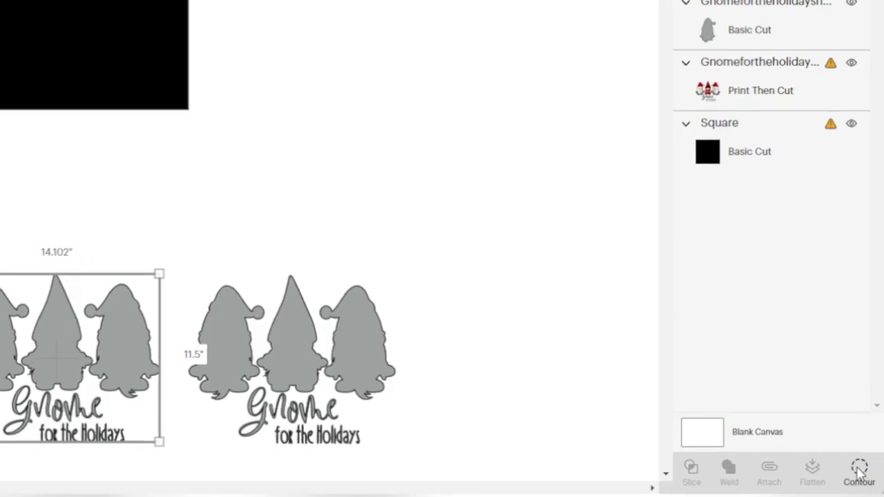
left_click(867, 472)
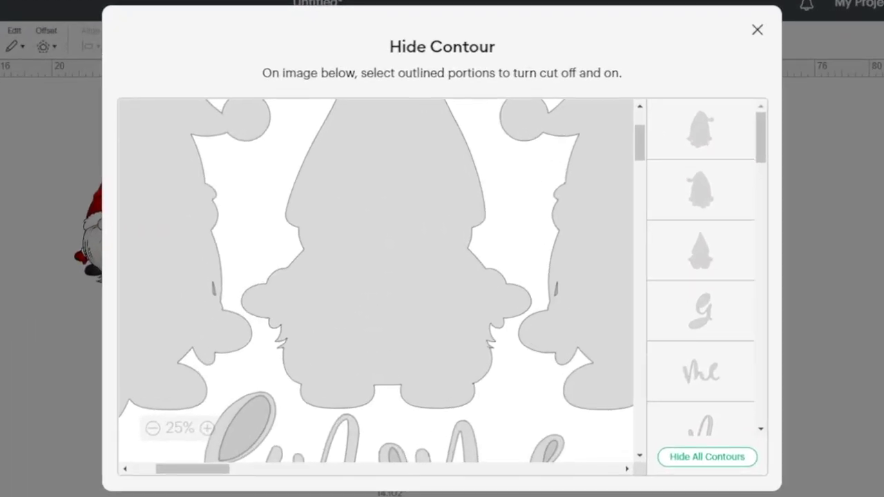
left_click(713, 464)
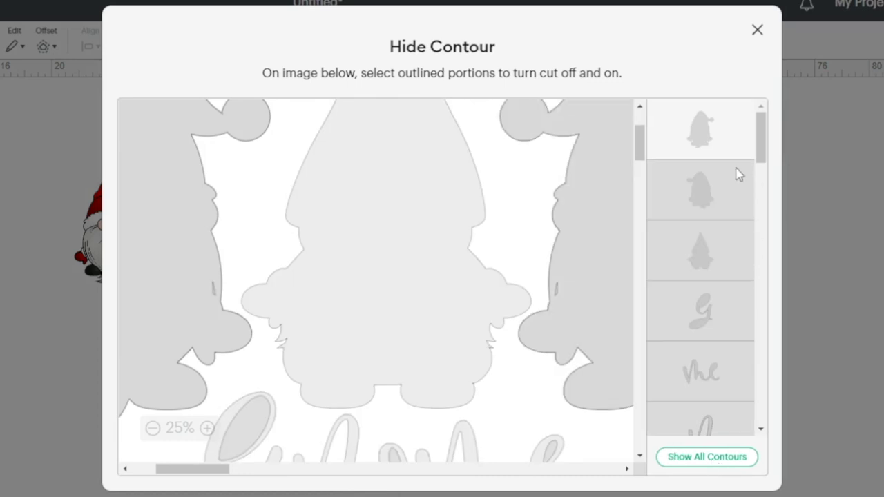
left_click(711, 188)
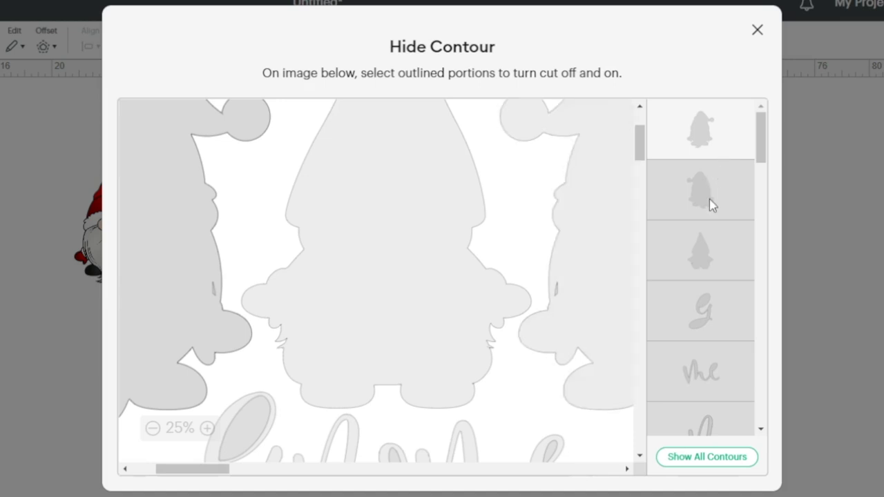
left_click(709, 199)
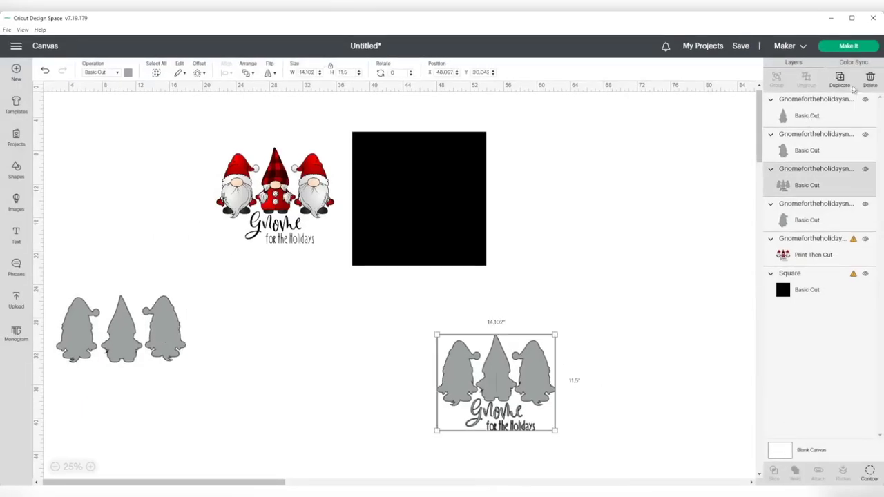
Duplicate the remaining full silhouette, place the copy in the canvas's upper-right area, and hide all contours of the original
left_click(840, 78)
left_click_drag(161, 224, 662, 141)
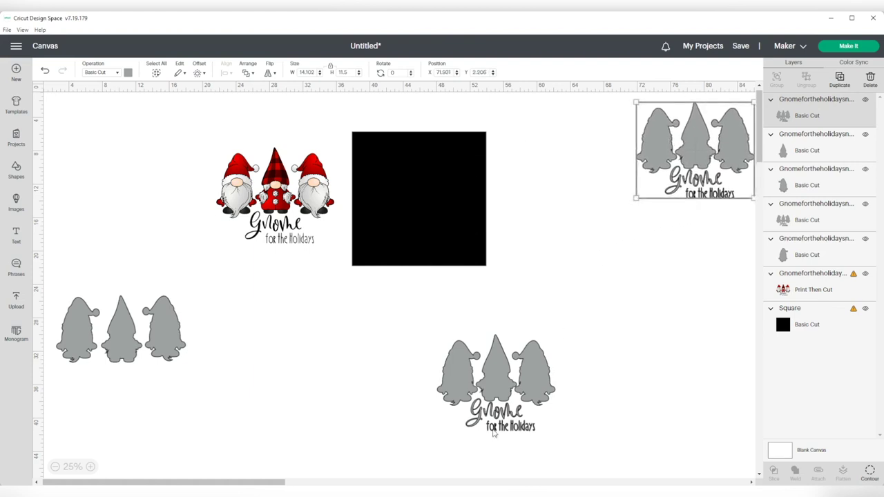
left_click(463, 423)
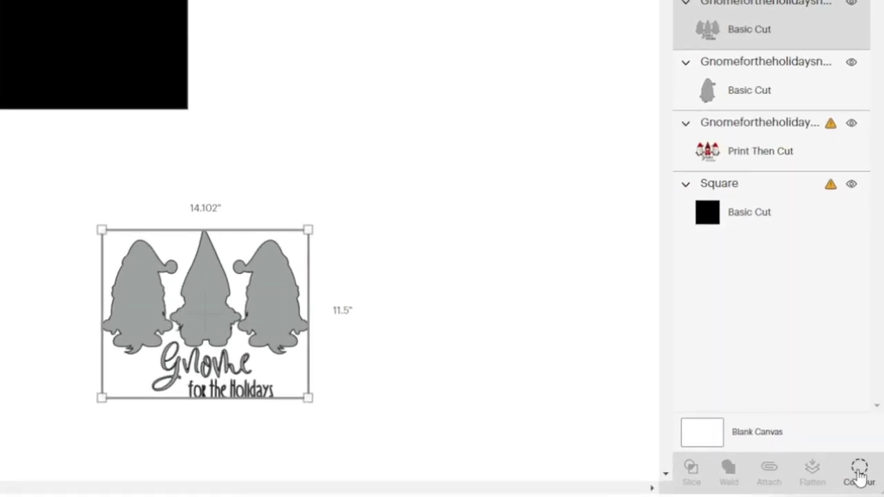
left_click(859, 475)
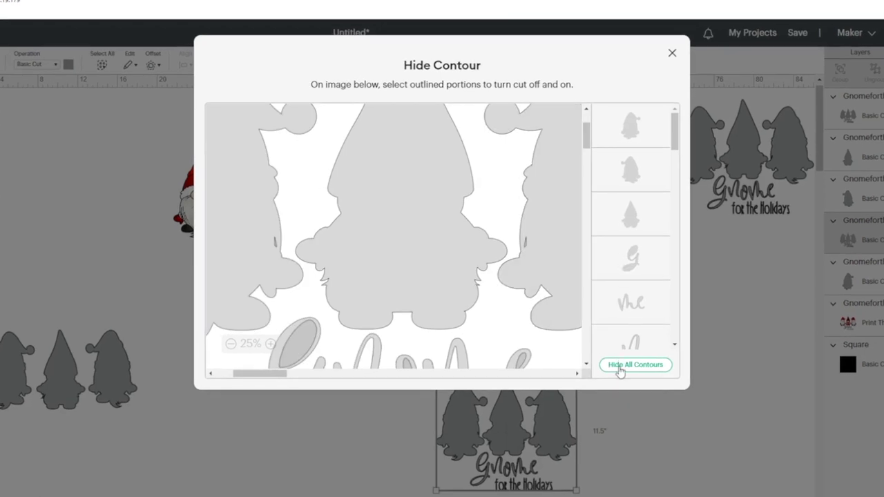
left_click(619, 372)
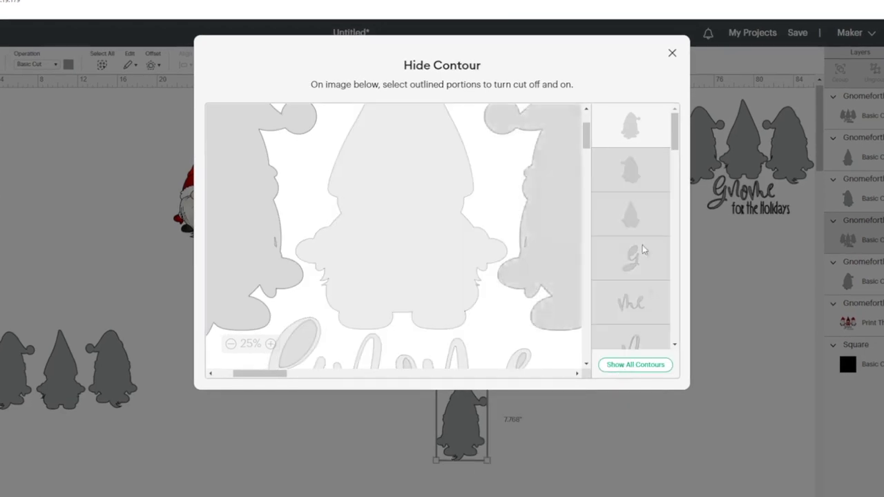
Turn the contours of every letter and letter fragment of "Gnome for the Holidays" back on through the end of the contour list
left_click(643, 250)
left_click(632, 303)
scroll(646, 263, "down", 2)
left_click(644, 235)
left_click(635, 295)
left_click(645, 323)
scroll(649, 310, "down", 2)
left_click(639, 256)
left_click(660, 312)
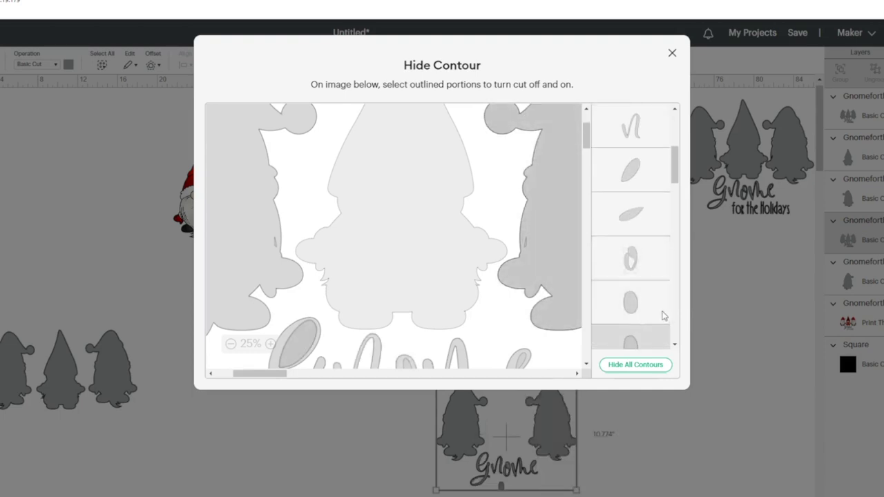
scroll(649, 307, "down", 1)
left_click(641, 316)
left_click(656, 321)
scroll(642, 311, "down", 2)
left_click(641, 283)
left_click(641, 304)
scroll(639, 307, "down", 1)
left_click(656, 316)
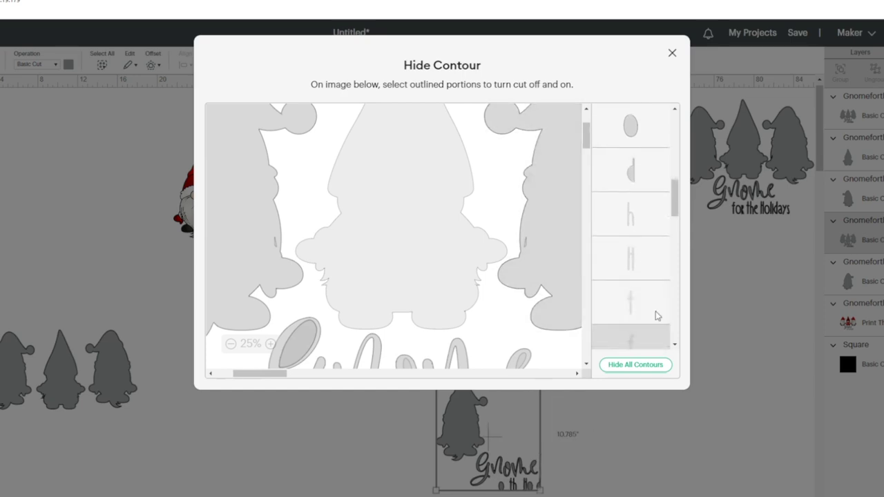
scroll(642, 308, "down", 2)
left_click(653, 320)
left_click(655, 322)
scroll(649, 310, "down", 1)
left_click(629, 314)
scroll(639, 312, "down", 1)
left_click(649, 311)
scroll(639, 276, "down", 1)
scroll(649, 304, "down", 1)
left_click(649, 231)
left_click(637, 261)
left_click(645, 311)
scroll(649, 311, "down", 3)
left_click(649, 245)
left_click(639, 306)
scroll(652, 304, "down", 3)
left_click(649, 228)
left_click(658, 301)
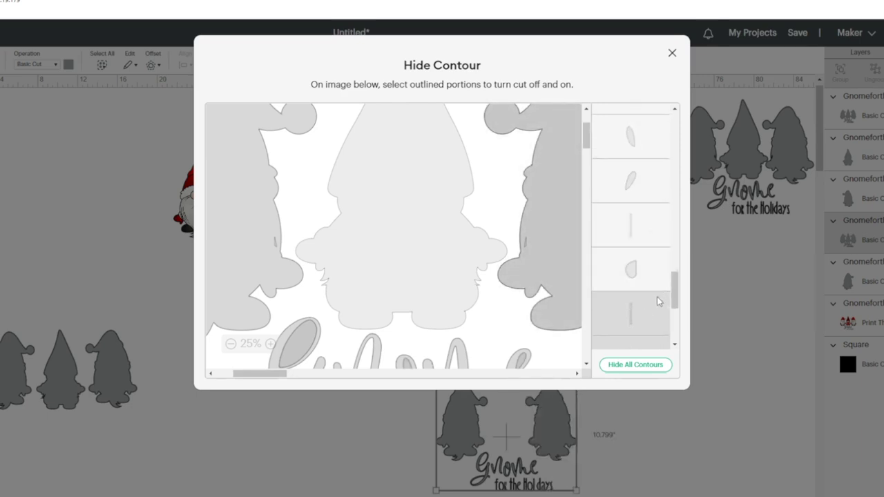
left_click(646, 315)
scroll(643, 310, "down", 3)
left_click(642, 252)
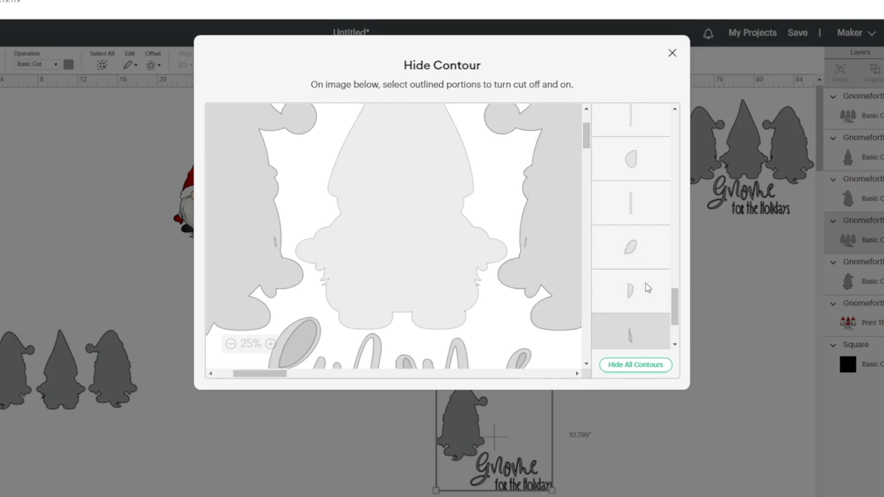
scroll(651, 308, "down", 1)
left_click(635, 283)
left_click(628, 327)
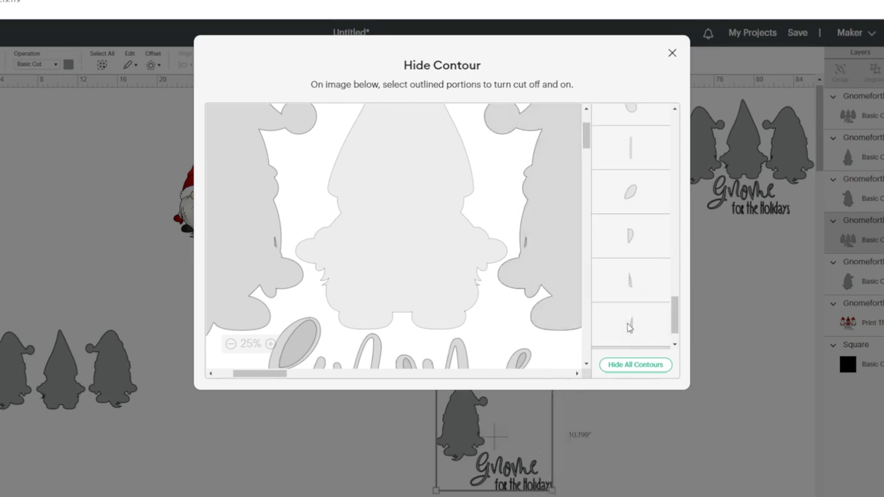
scroll(645, 301, "down", 1)
left_click(630, 326)
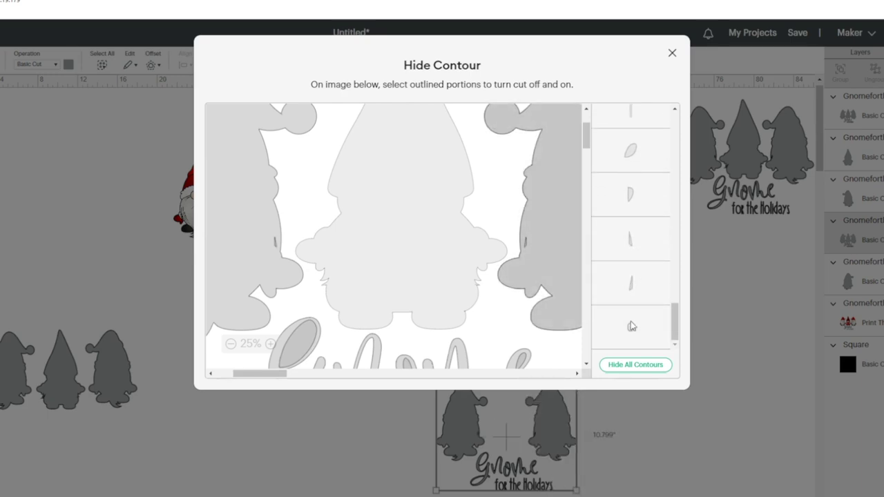
Hide the right and left gnome contours, keeping only the "Gnome for the Holidays" lettering in this silhouette
scroll(647, 320, "up", 5)
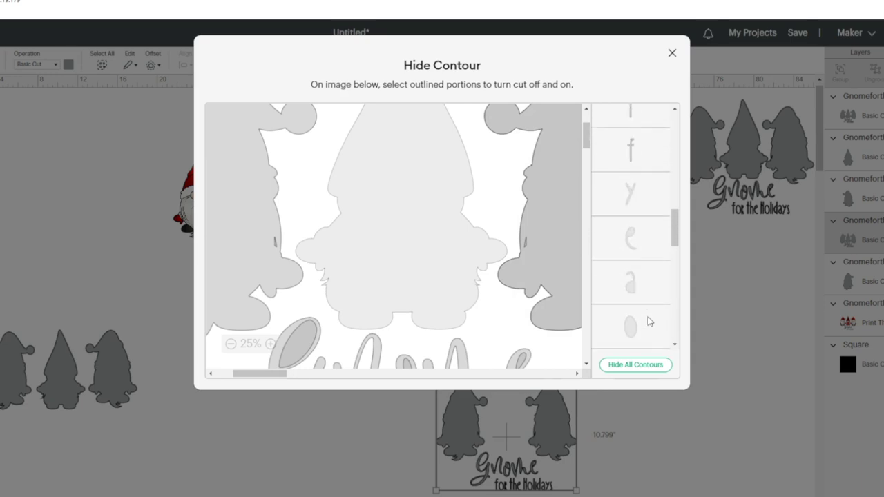
scroll(647, 319, "up", 5)
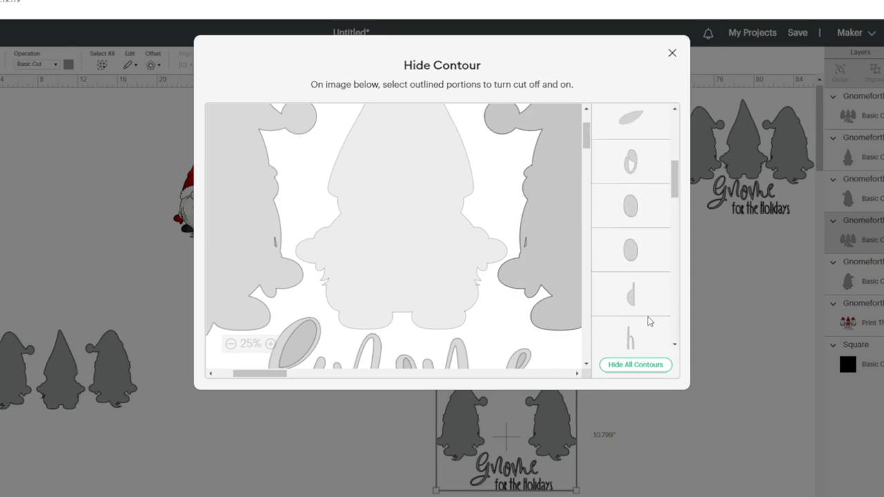
left_click(539, 234)
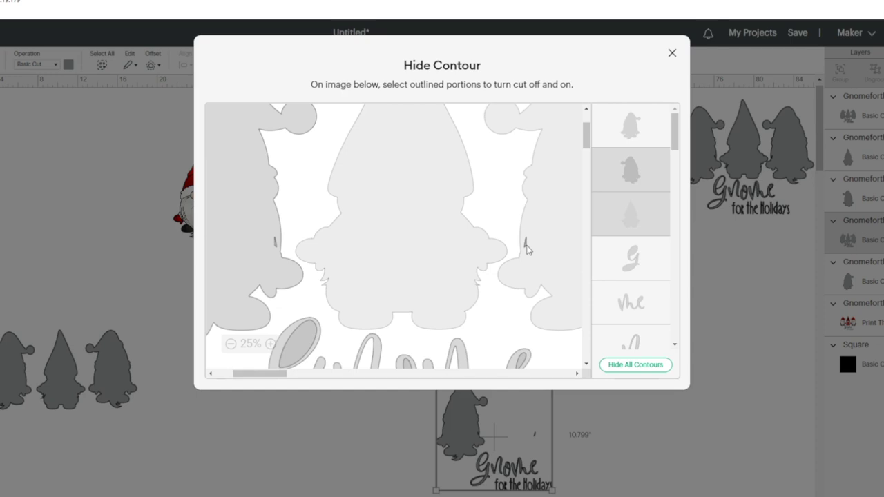
left_click(260, 226)
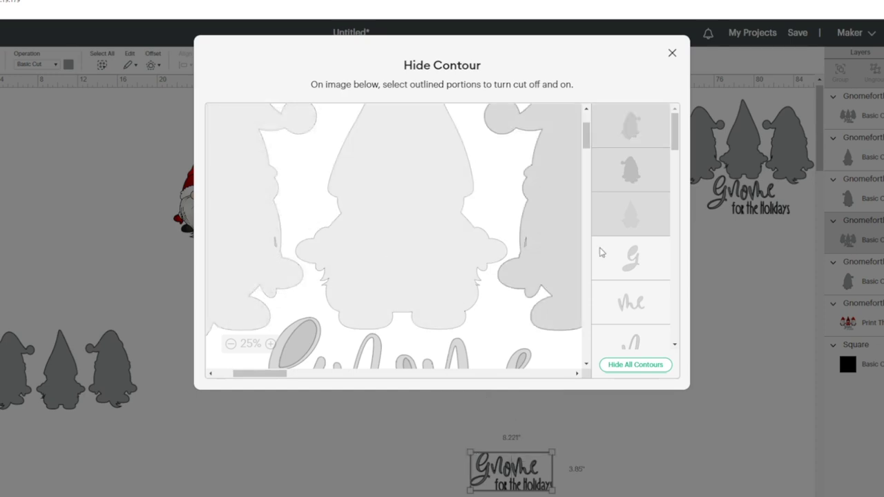
left_click(672, 52)
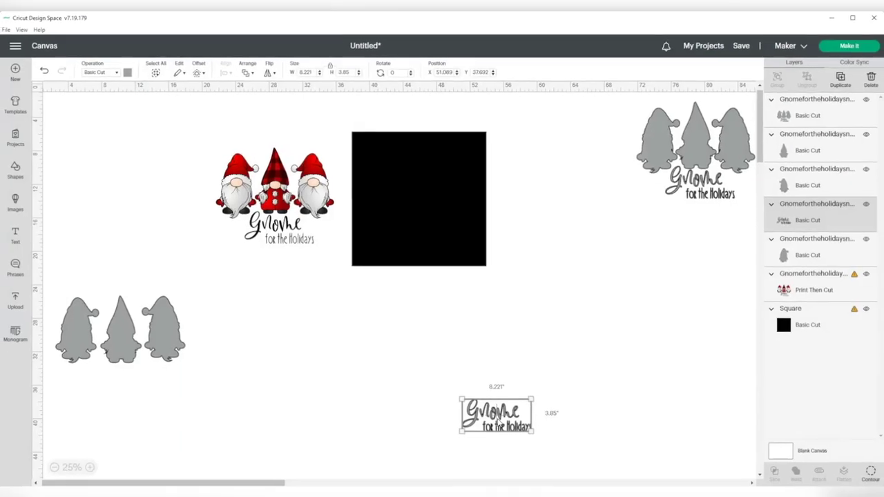
Move the isolated "Gnome for the Holidays" lettering beneath the three separate grey gnomes
left_click(428, 468)
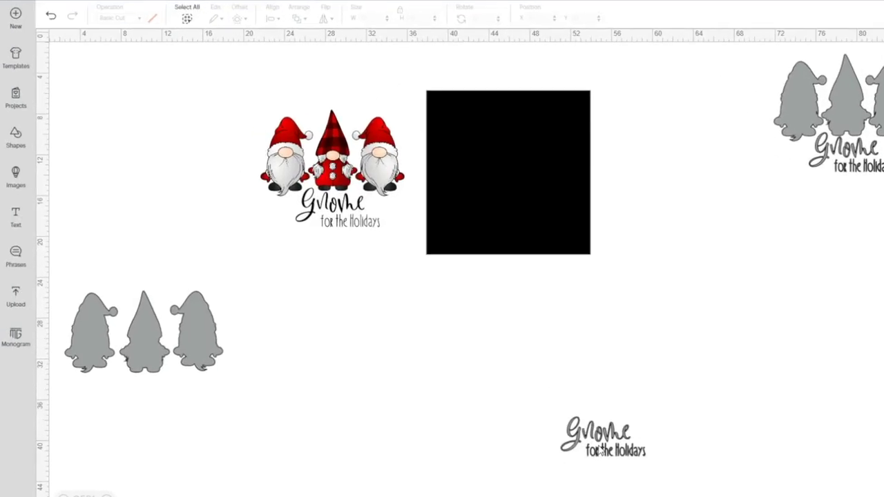
left_click_drag(601, 449, 133, 419)
left_click_drag(161, 446, 161, 445)
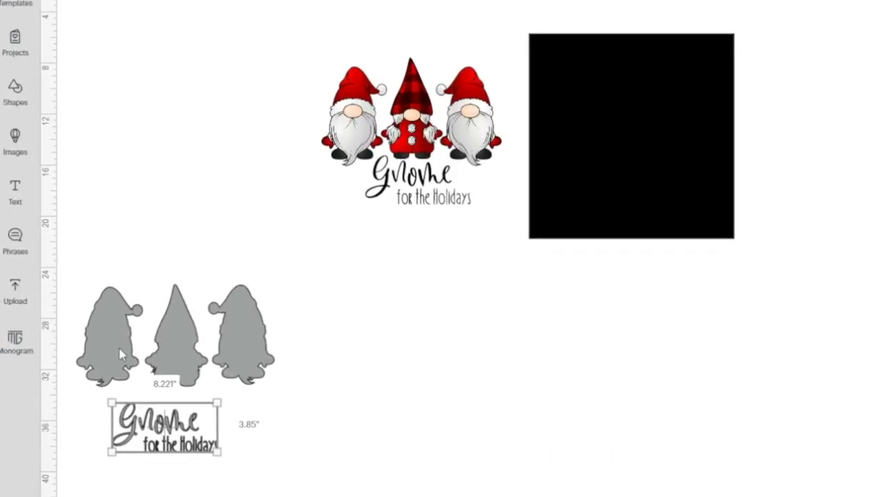
left_click(116, 349)
left_click(186, 329)
left_click(243, 352)
left_click(179, 428)
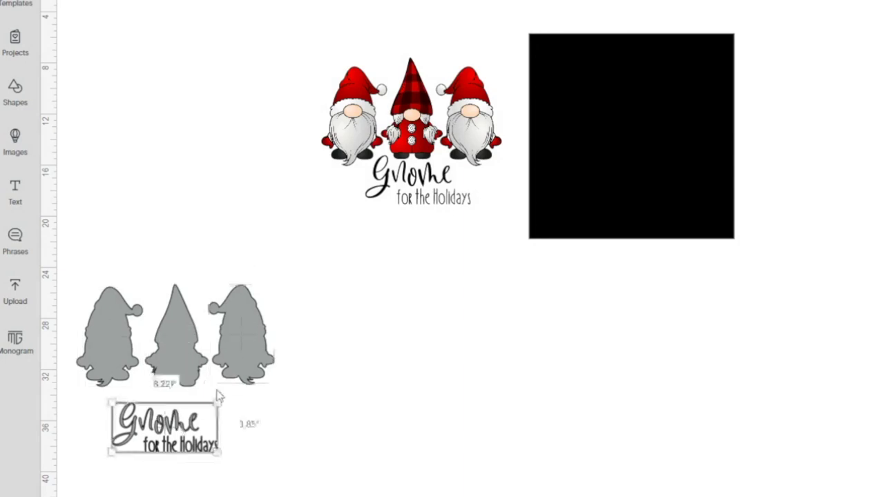
left_click(429, 158)
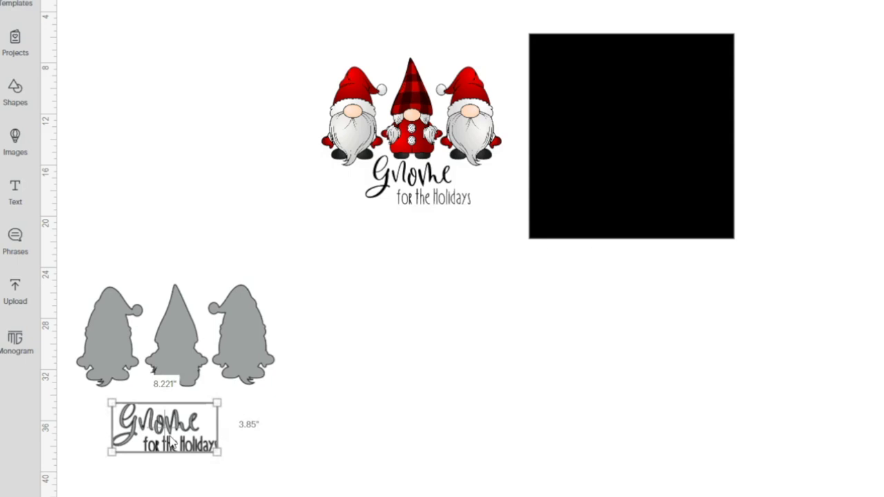
left_click(241, 366)
Move the coloured gnome design farther from the black square, to about X 18.5, Y 6.3
left_click(454, 129)
left_click_drag(454, 129, 415, 112)
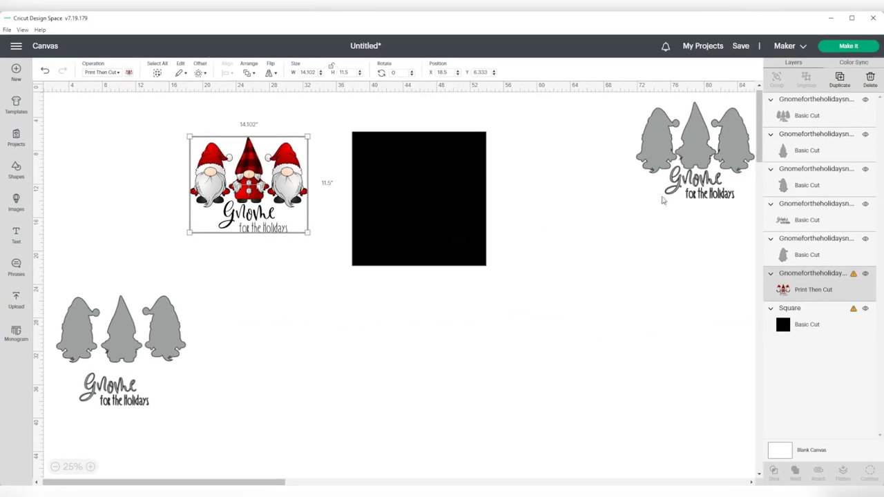
Move the full gnome silhouette from the upper-right area onto the black square and set its material color to white
left_click_drag(694, 168, 578, 206)
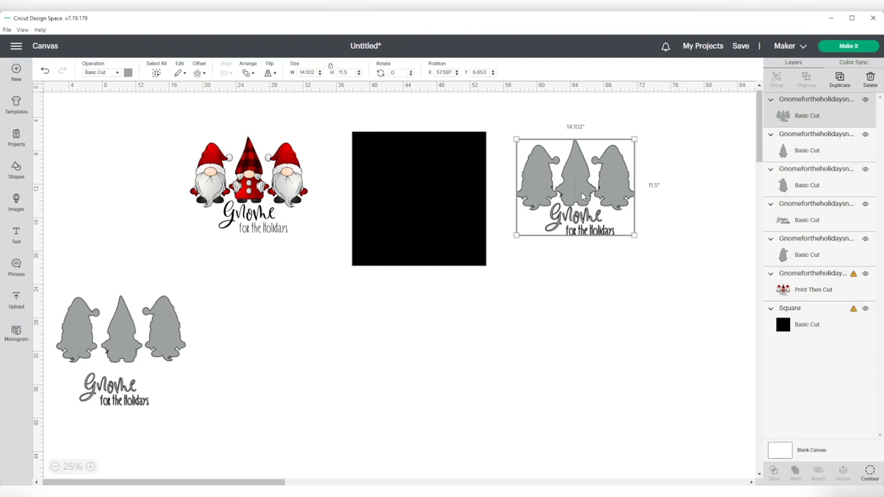
left_click_drag(579, 206, 581, 195)
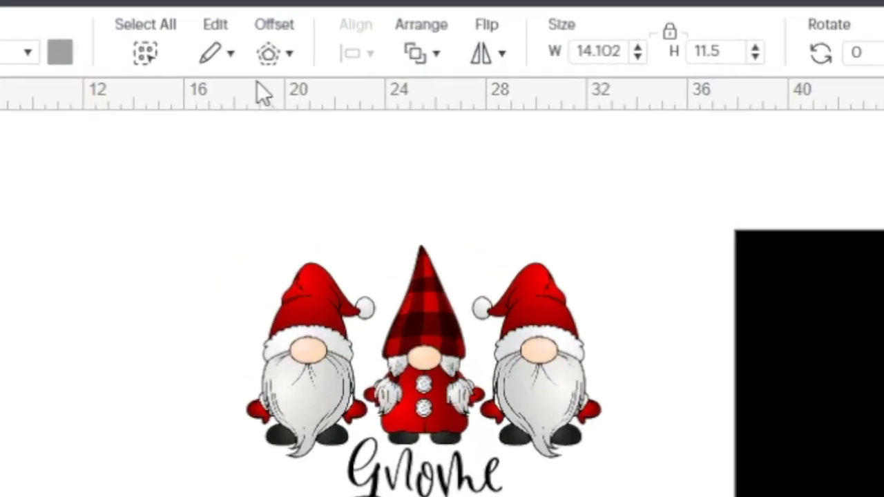
left_click(62, 54)
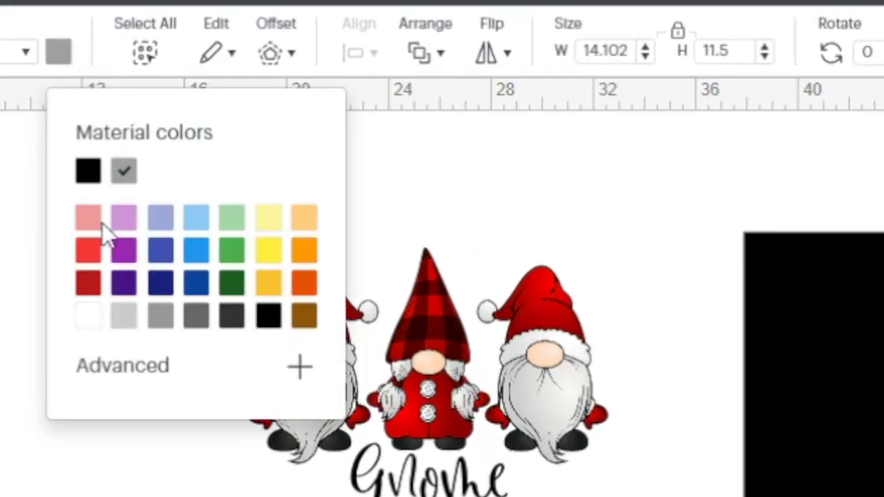
left_click(86, 319)
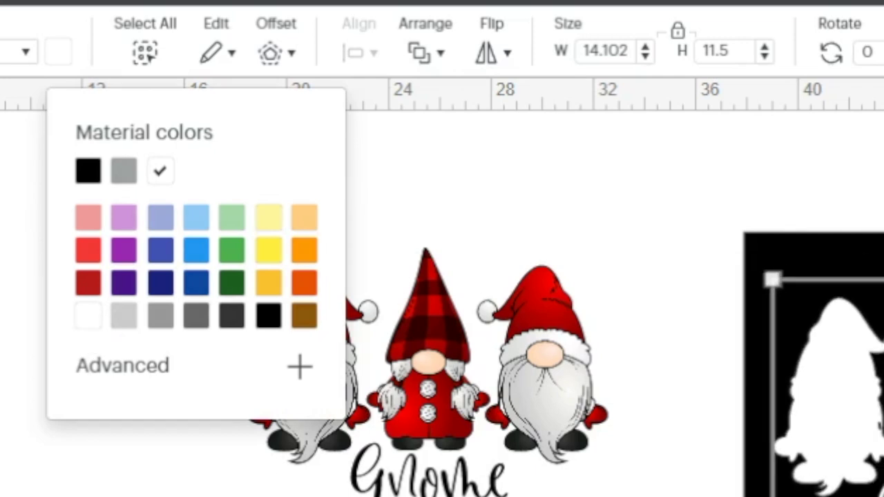
Set the rightmost separate grey gnome's operation to Print Then Cut and restore its original artwork
left_click(883, 387)
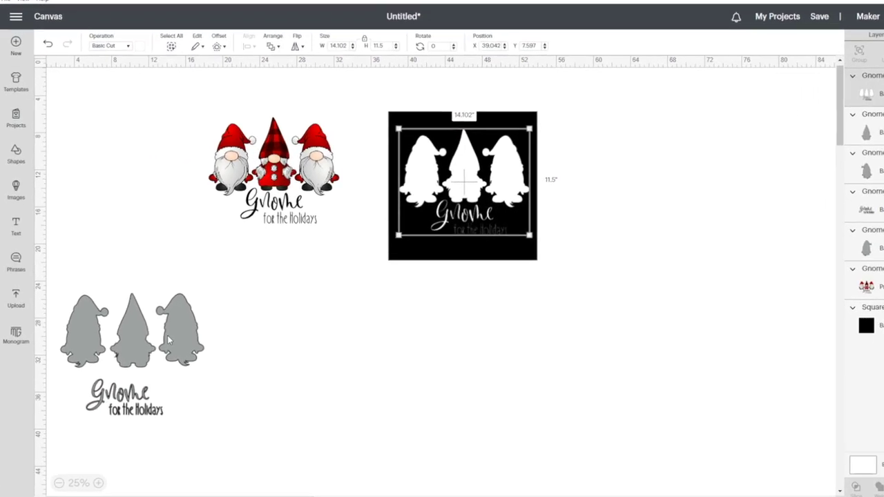
left_click(156, 337)
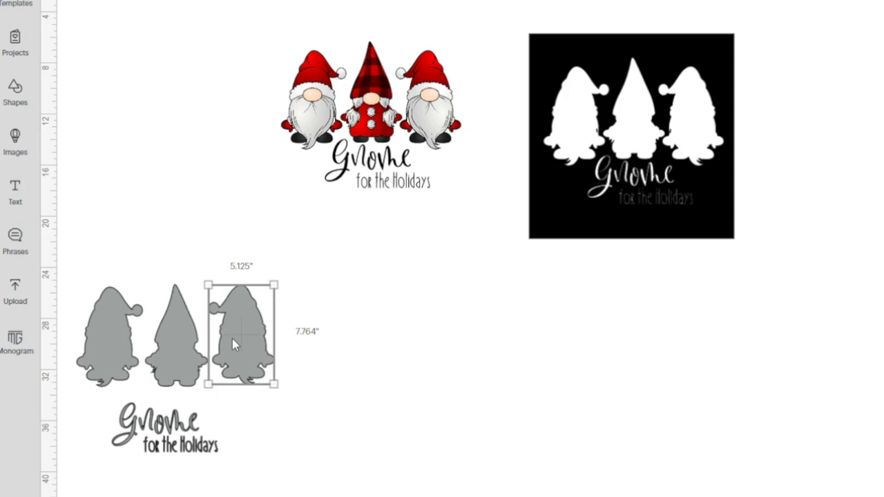
left_click_drag(232, 338, 297, 334)
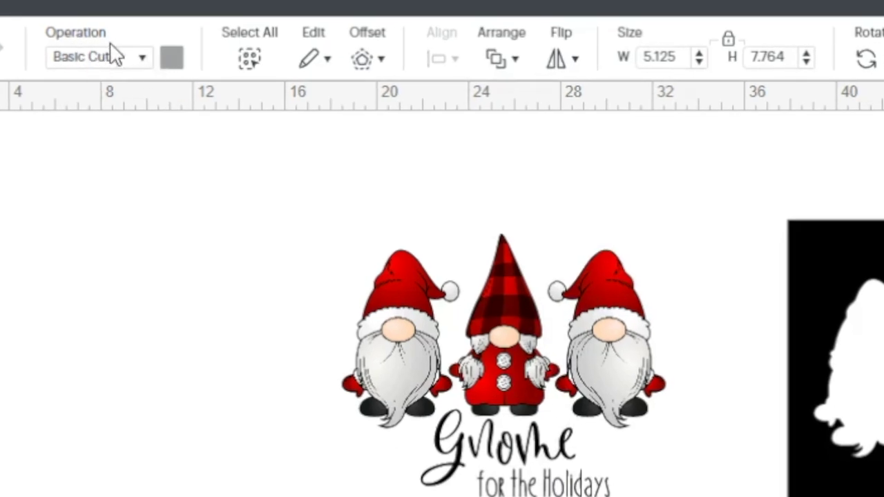
left_click(141, 58)
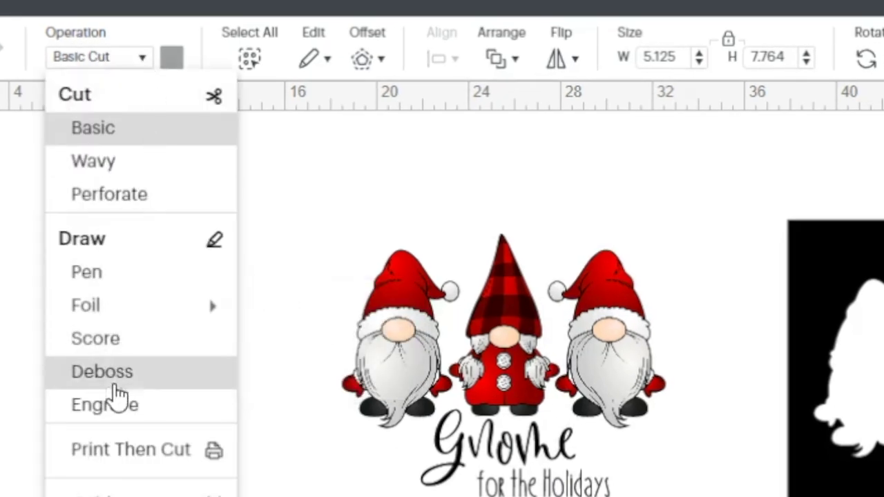
left_click(112, 450)
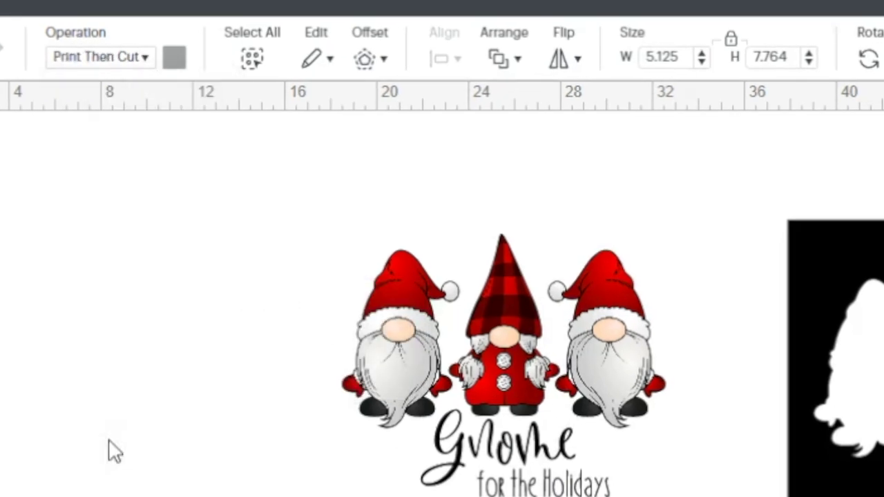
left_click(176, 58)
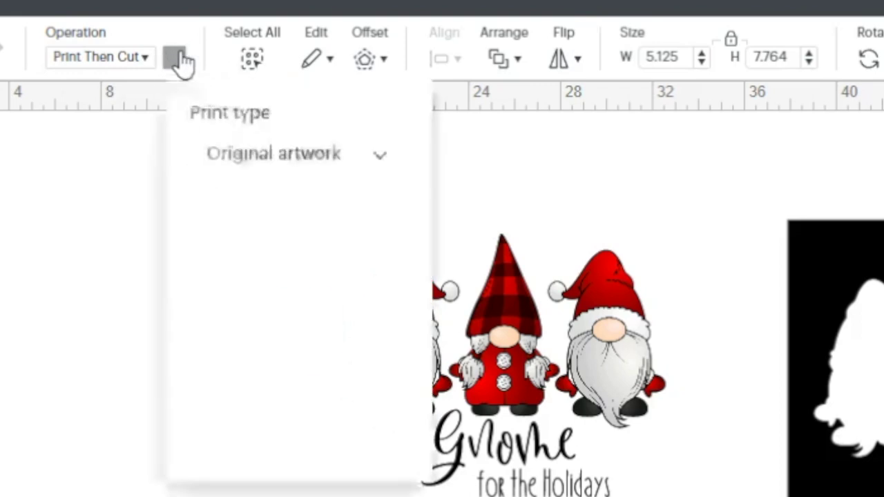
left_click(266, 439)
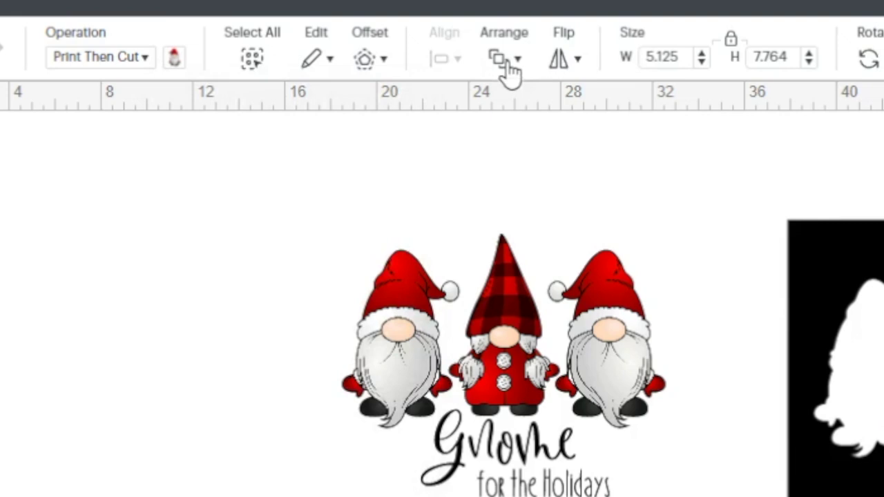
Bring the restored gnome to the front and position it over the right white silhouette, at about X 48.0, Y 8.3
left_click(509, 60)
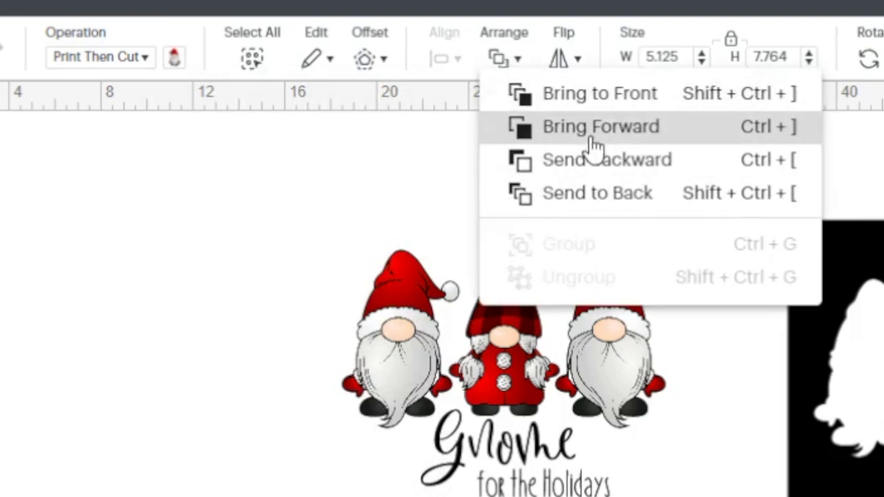
left_click(611, 107)
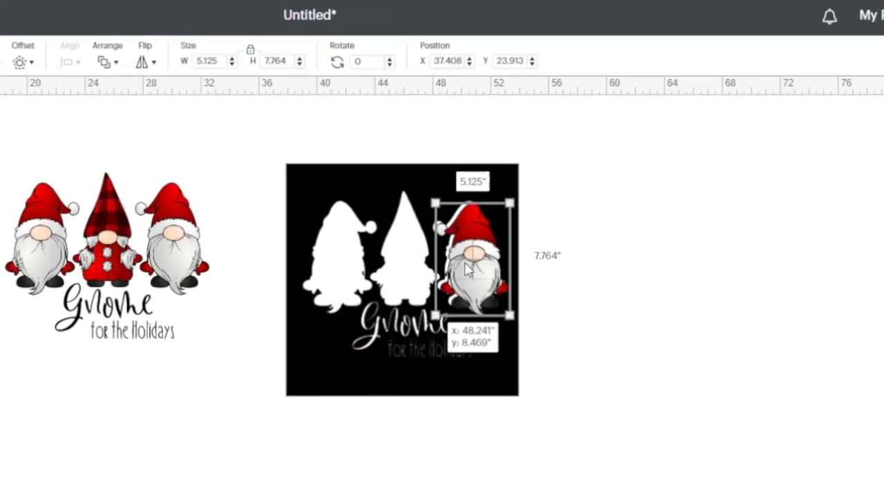
left_click_drag(465, 267, 462, 262)
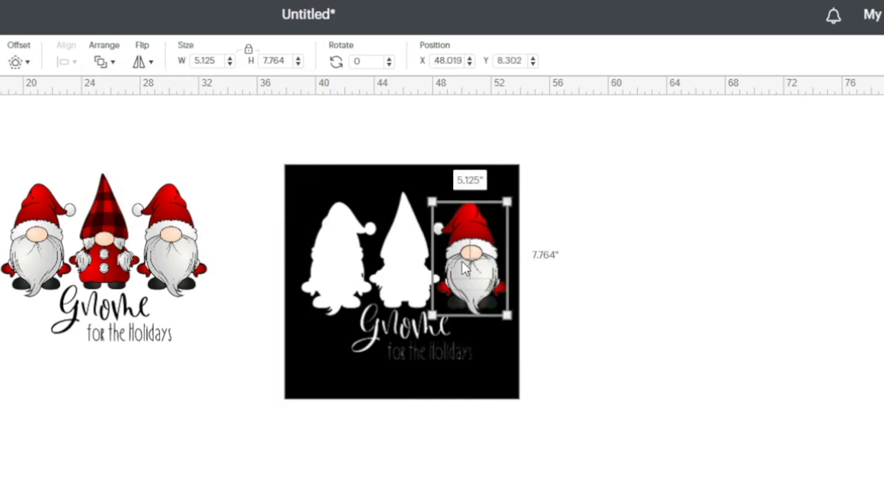
Move the single restored gnome beside the black square and the full coloured gnome design to about X 9.4, Y 5
left_click_drag(464, 270, 570, 283)
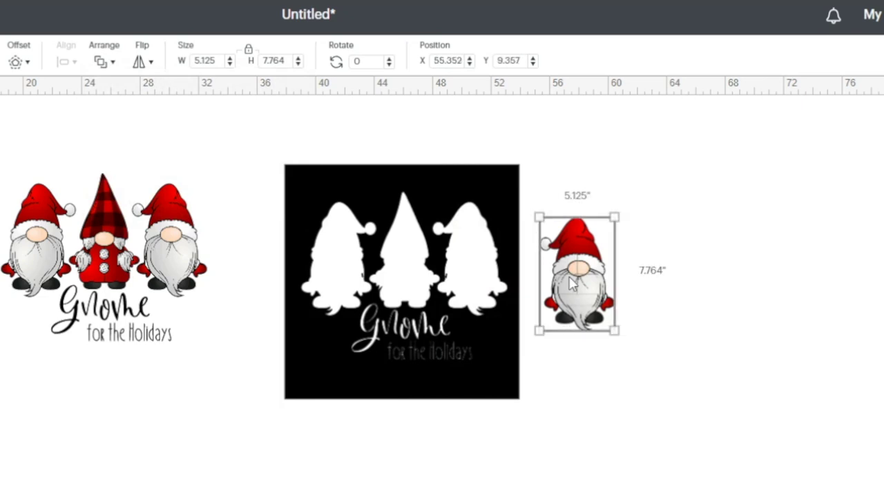
left_click_drag(111, 273, 0, 254)
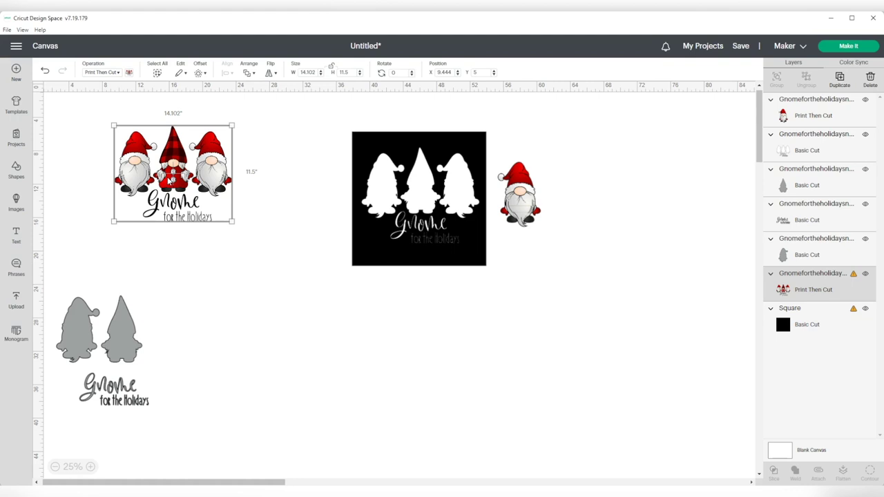
Restore the pointed-hat grey gnome's original artwork as Print Then Cut and move it beside the first restored gnome, at about X 62.3, Y 12.4
left_click(123, 338)
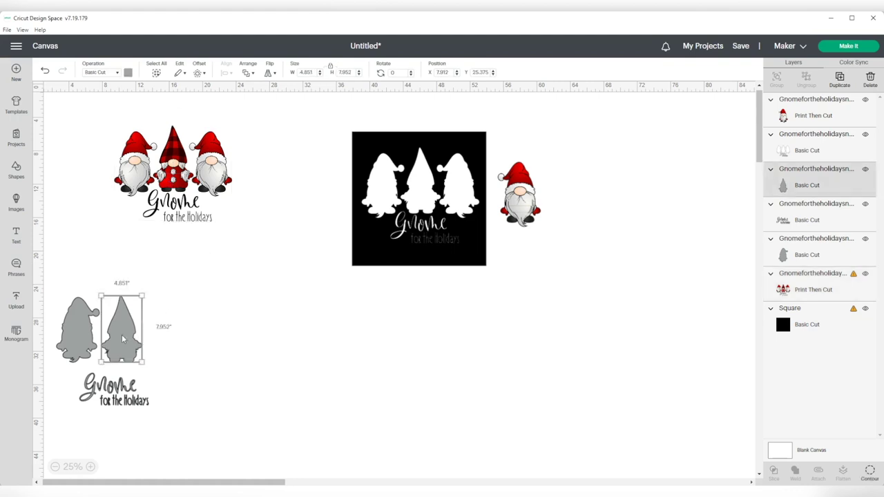
left_click_drag(123, 339, 188, 339)
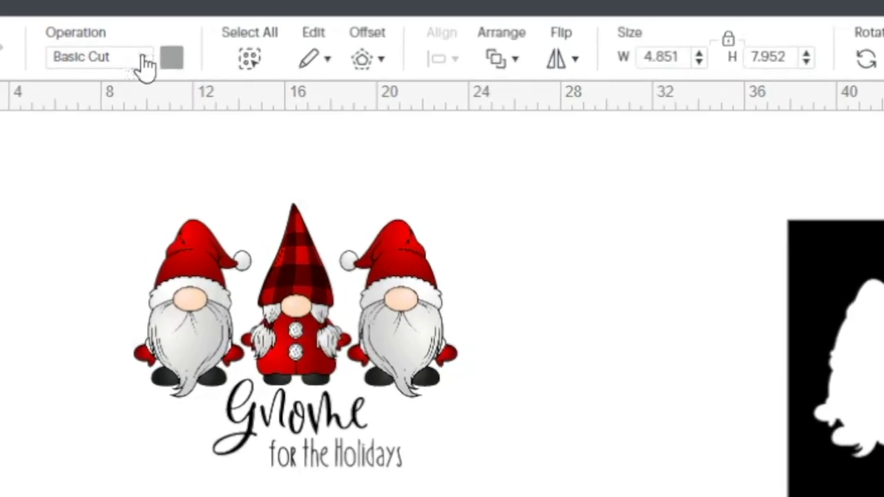
left_click(118, 72)
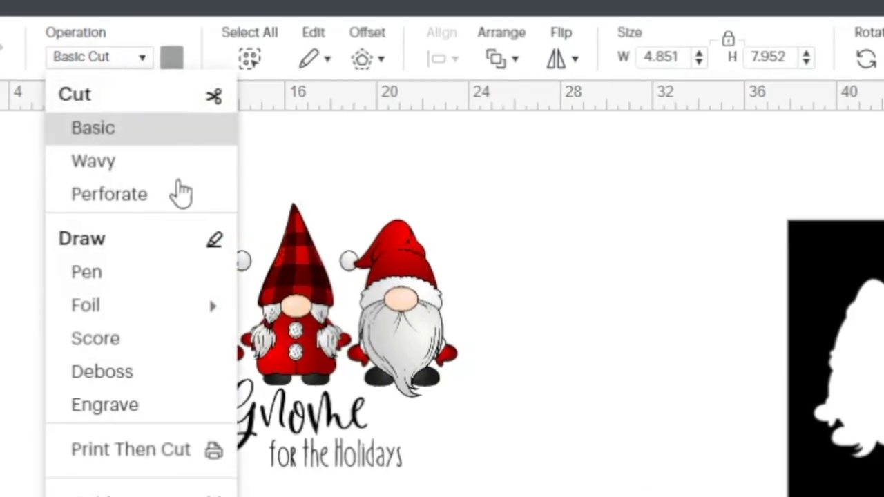
left_click(127, 452)
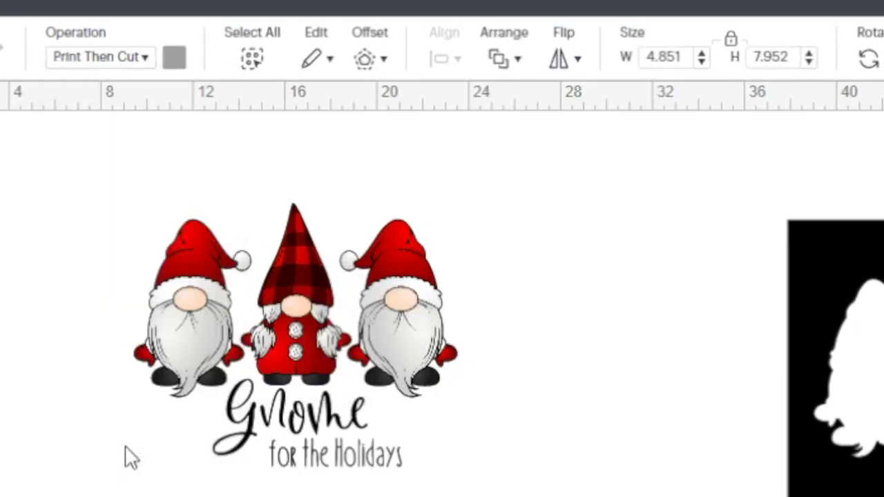
left_click(174, 61)
left_click(283, 430)
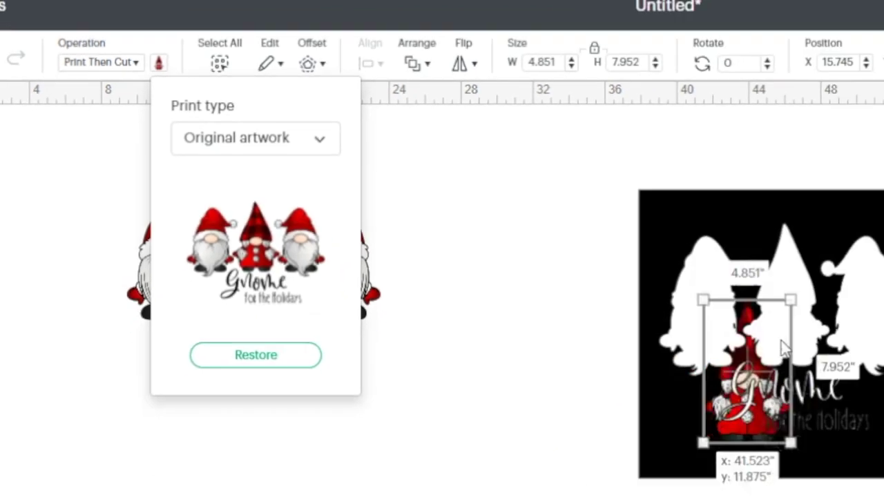
left_click_drag(784, 349, 594, 209)
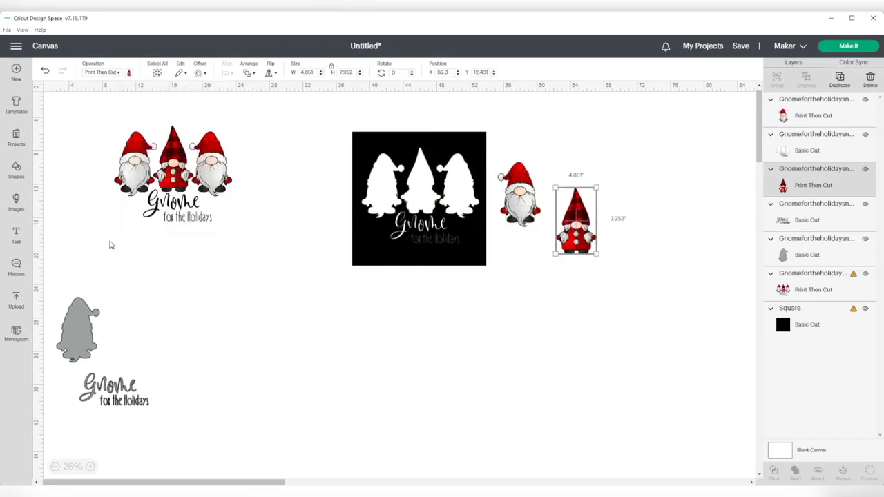
Restore the last grey gnome's original artwork as Print Then Cut and move it below the other two, at about X 58.2, Y 21
left_click(83, 327)
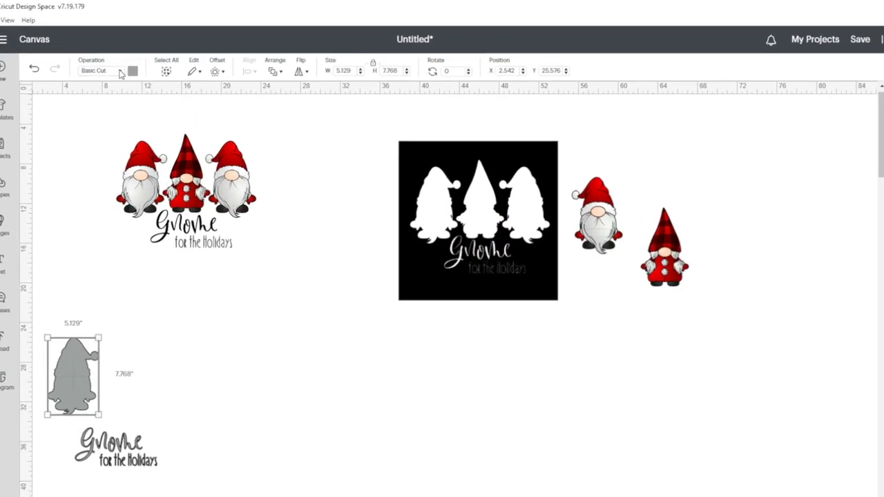
left_click(116, 73)
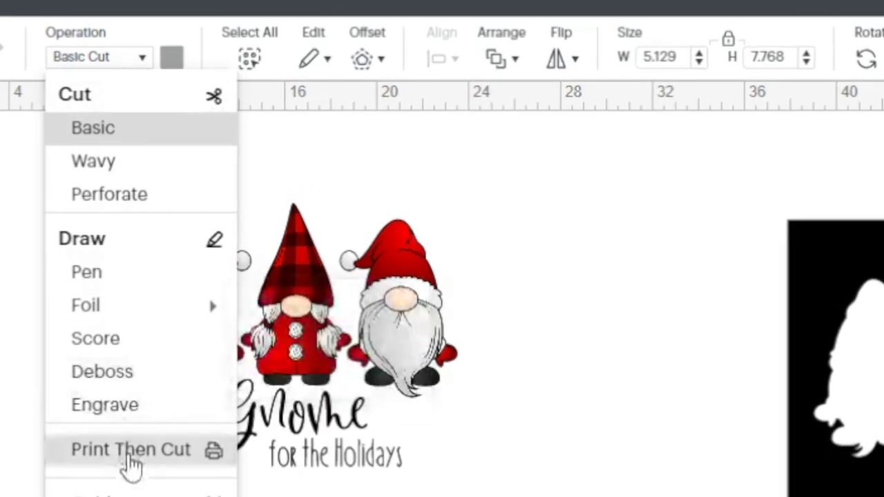
left_click(129, 453)
left_click(170, 60)
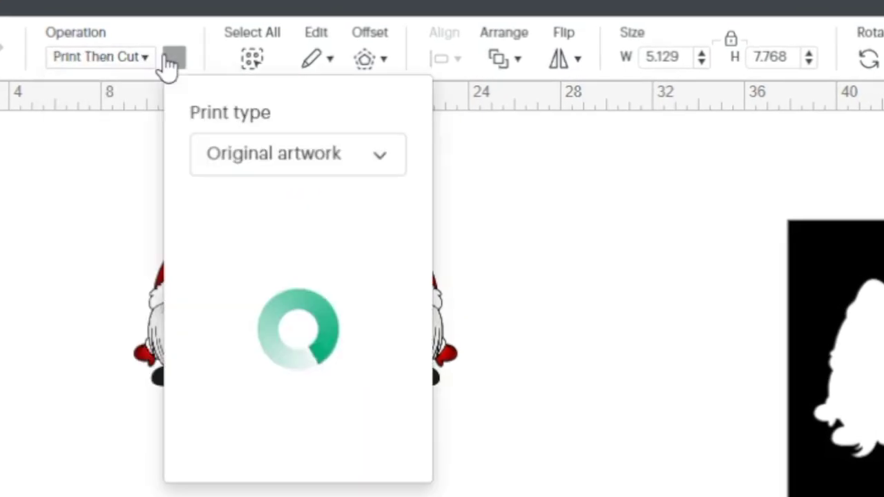
left_click(298, 428)
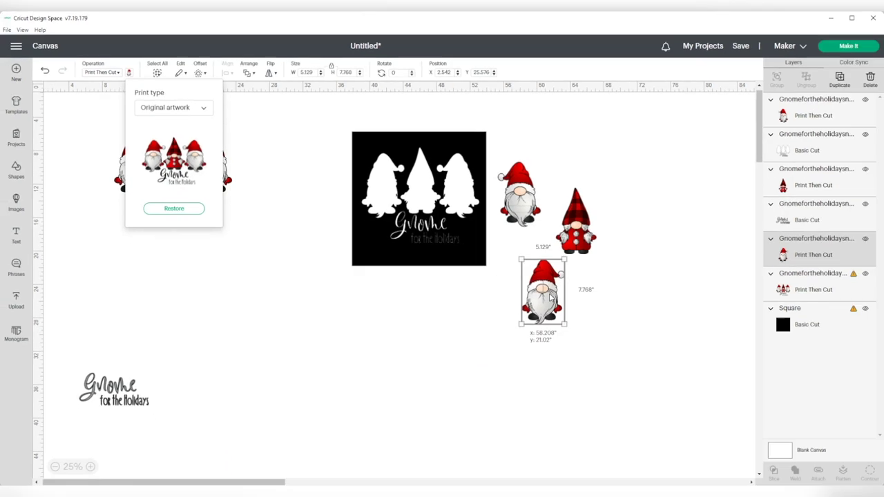
left_click(550, 295)
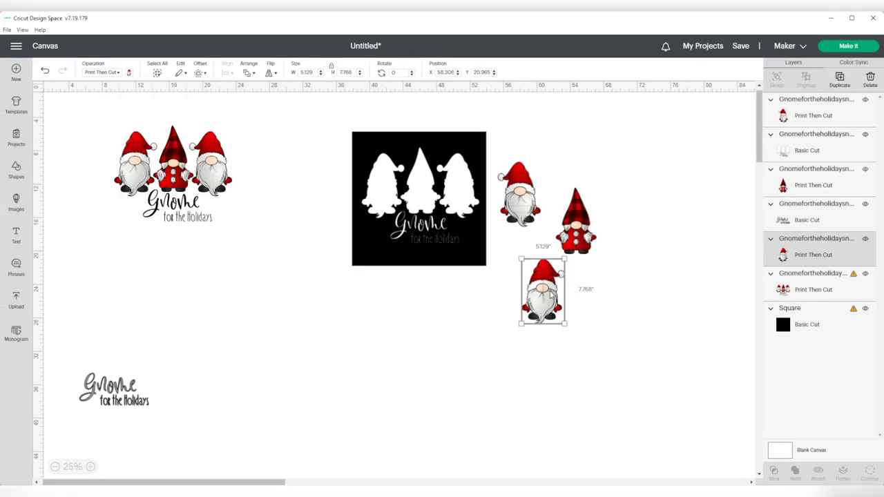
Hide the separate grey "Gnome for the Holidays" lettering layer
left_click(117, 397)
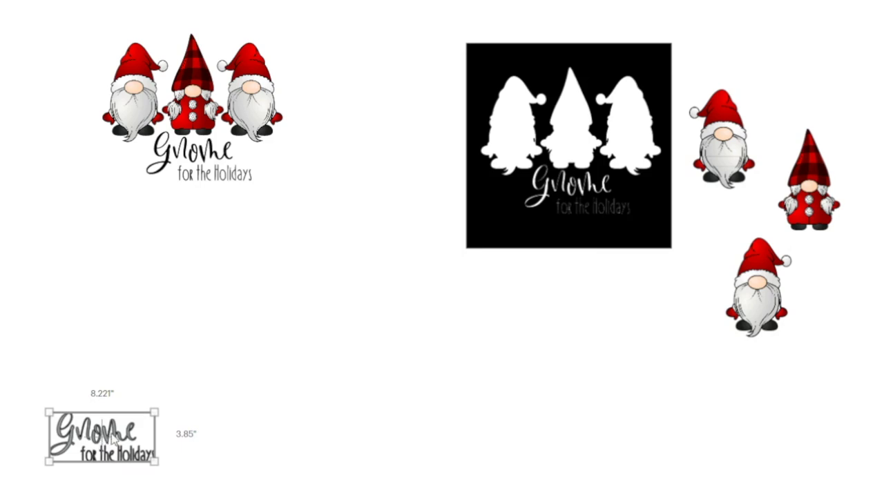
left_click(591, 210)
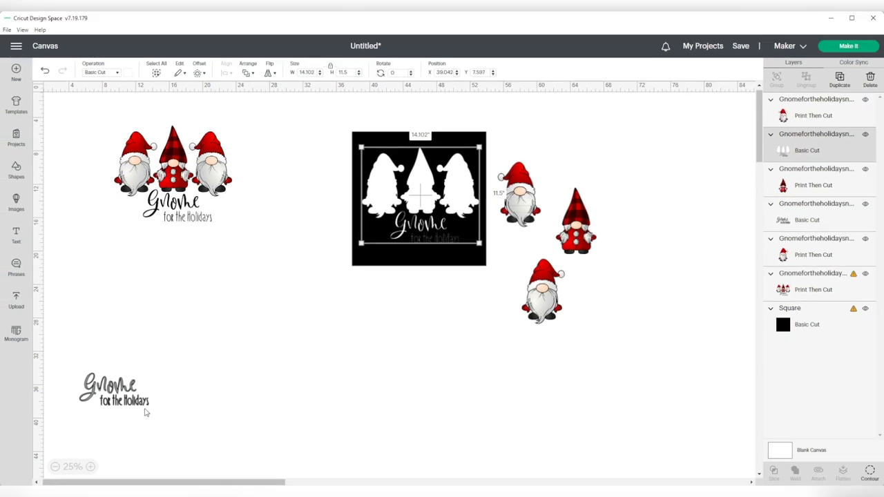
left_click(109, 388)
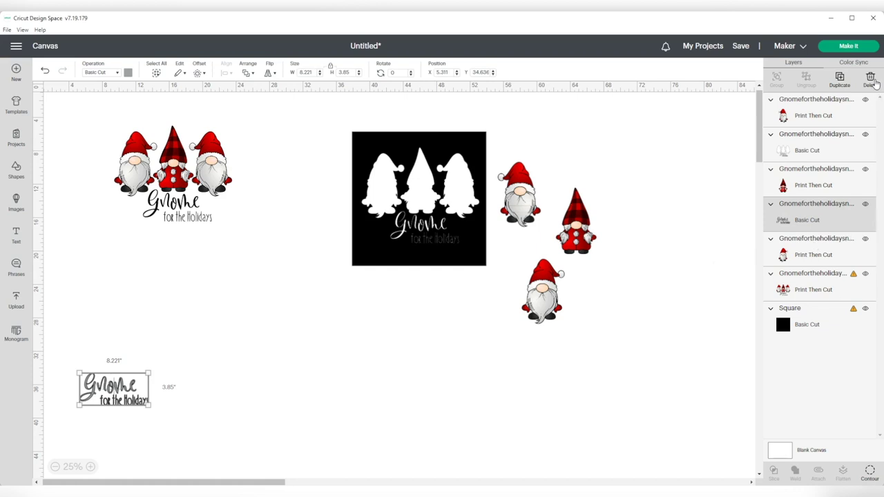
left_click(865, 204)
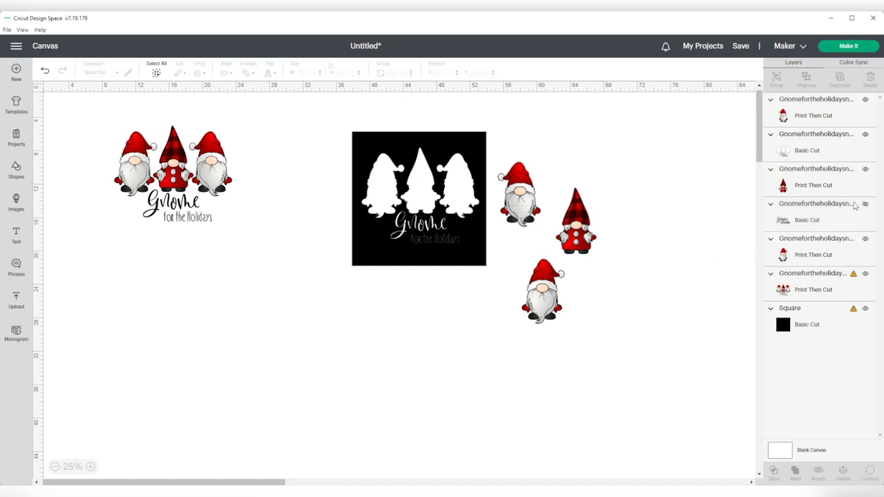
Hide the full coloured gnome design, then move the black square off the white silhouette and hide it too
left_click(171, 188)
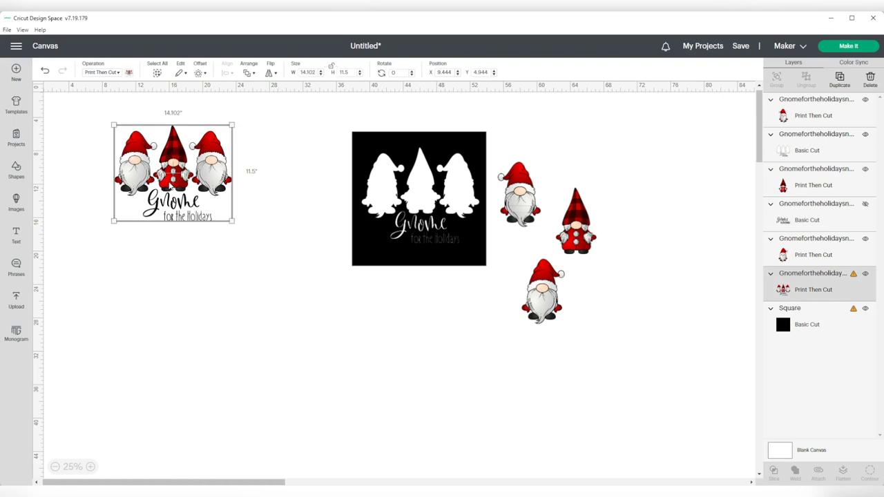
left_click(865, 273)
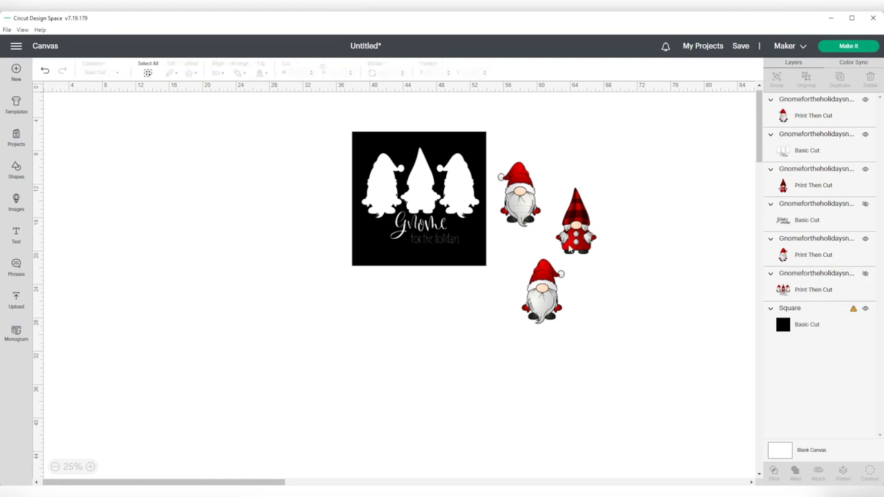
left_click_drag(476, 149, 262, 160)
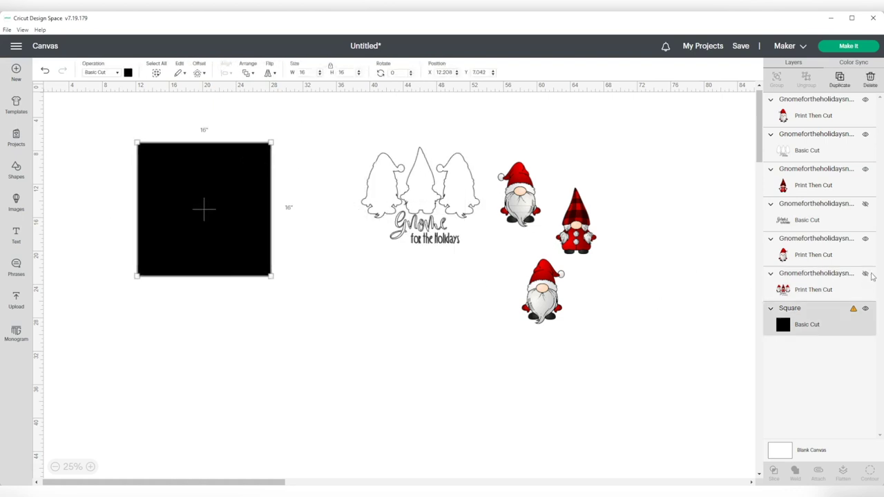
left_click(866, 308)
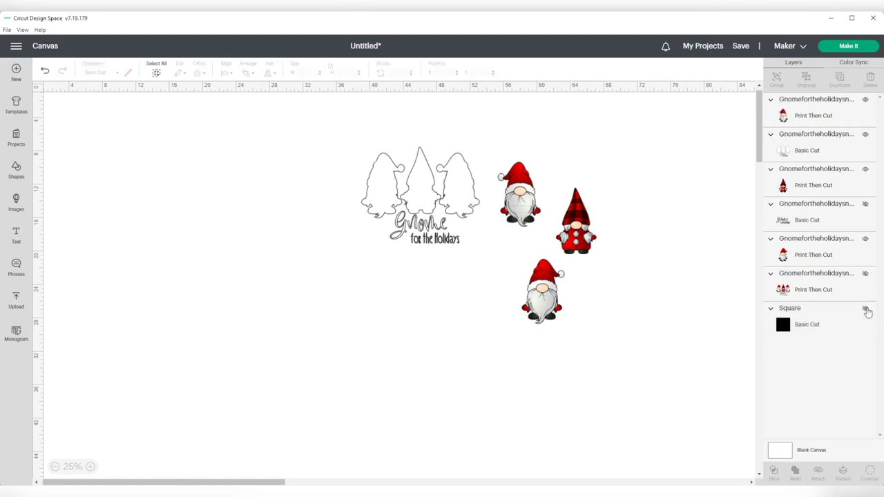
Save the project with the title "gnome pillow" without adding it to a collection
left_click(741, 46)
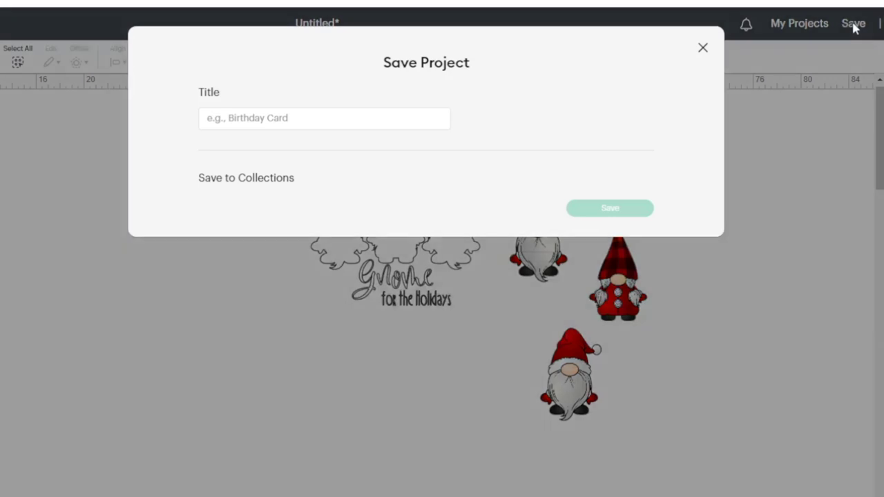
left_click(286, 122)
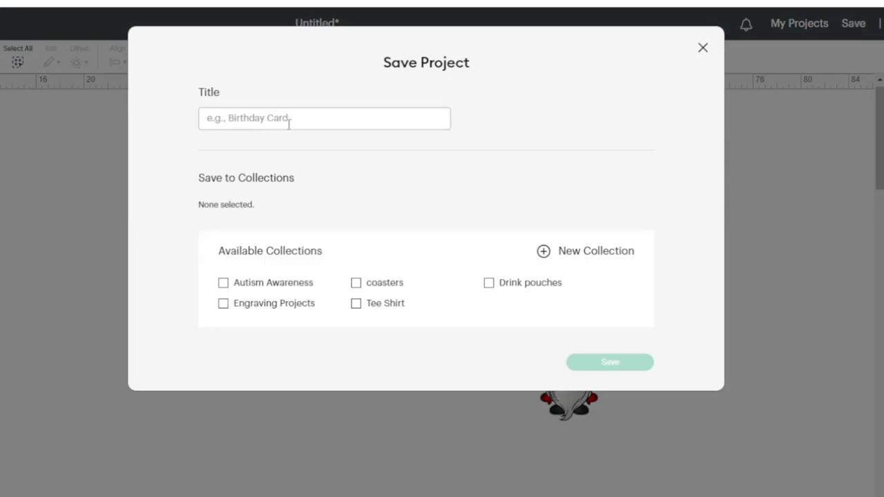
type("gnome")
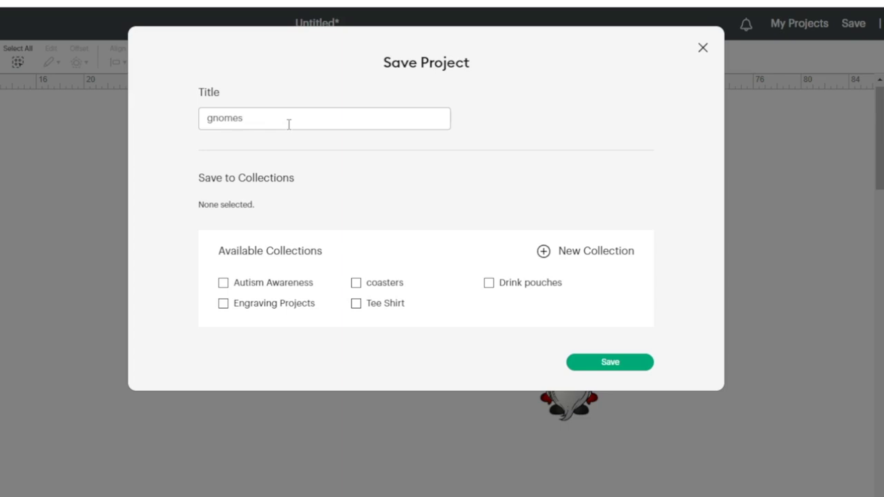
type(" pillow")
left_click(627, 366)
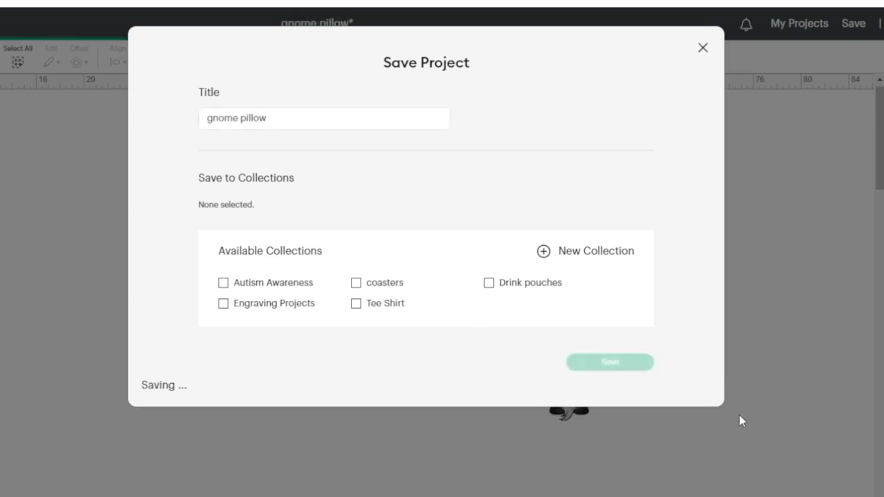